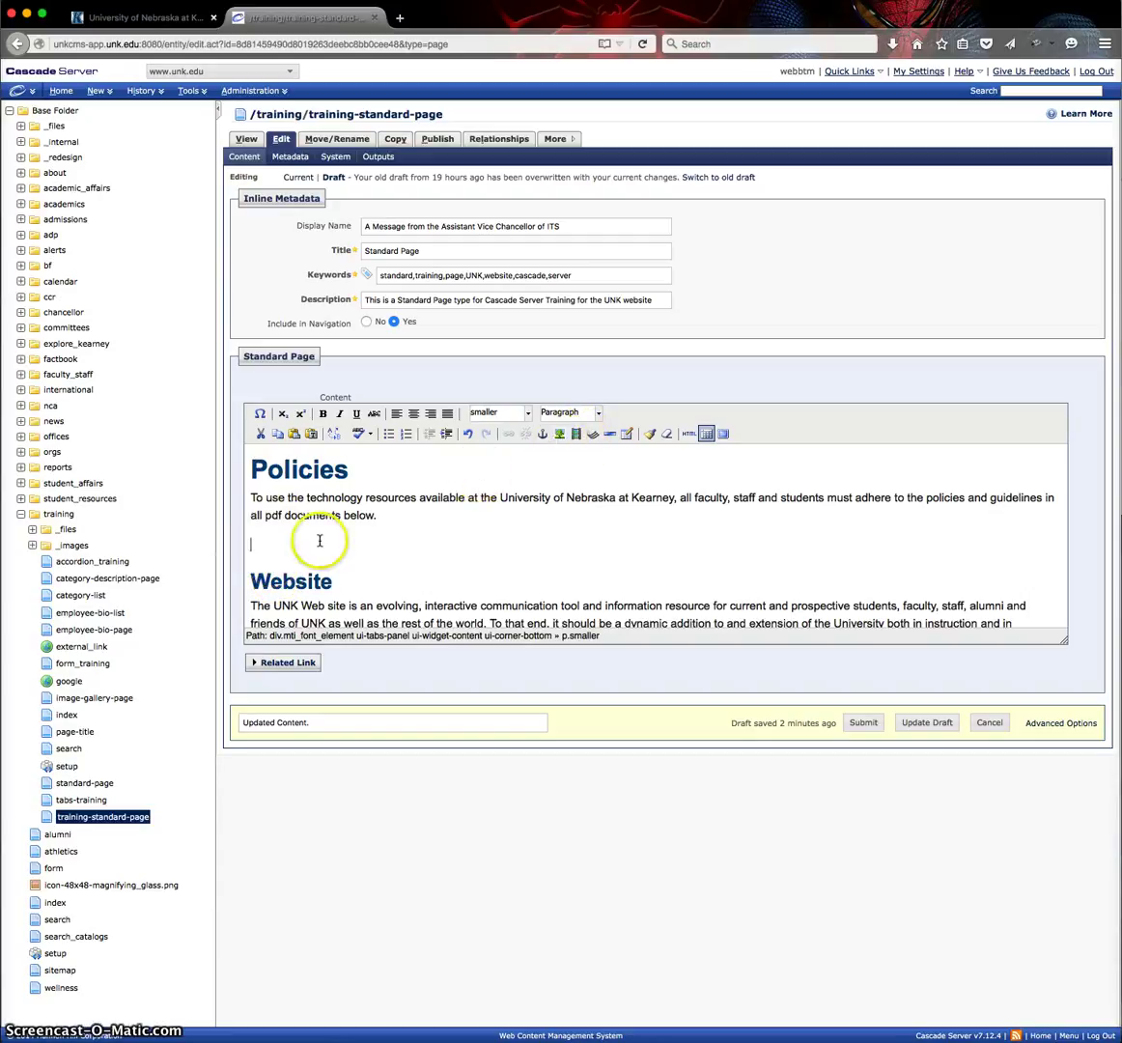
Step: Start inserting an internal image in the empty paragraph under Policies and open the image file chooser
click(560, 434)
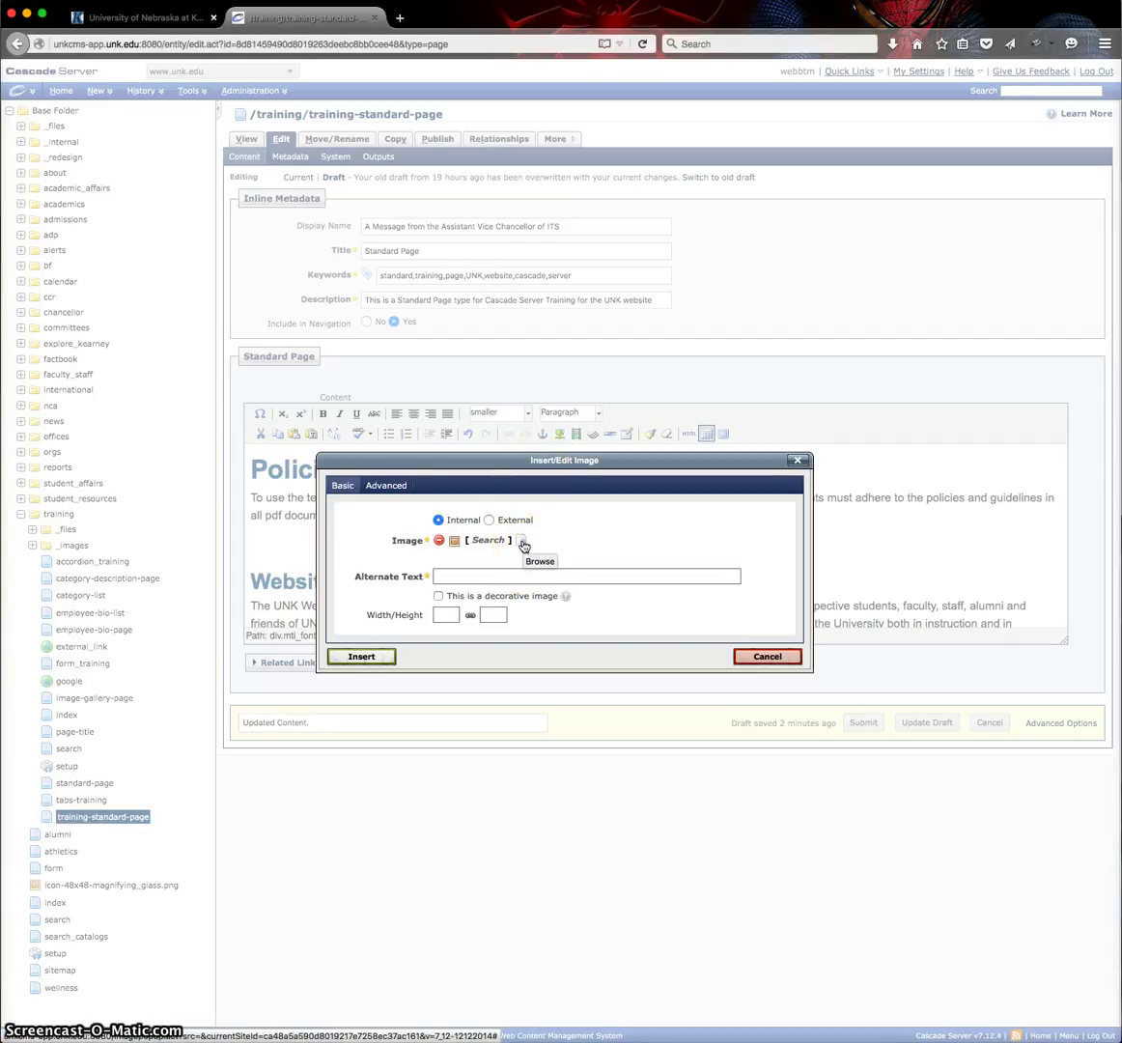
click(476, 575)
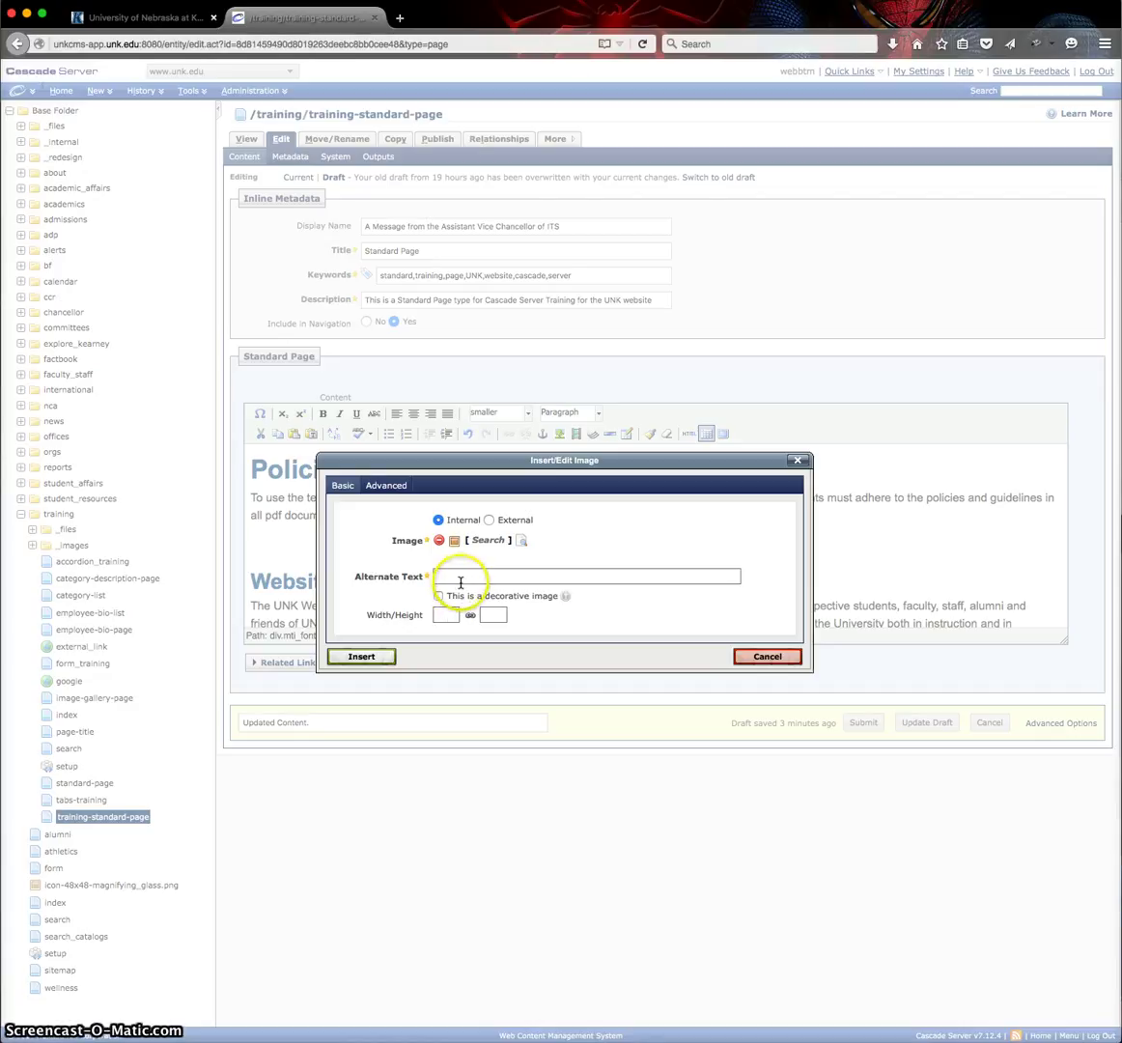
click(522, 541)
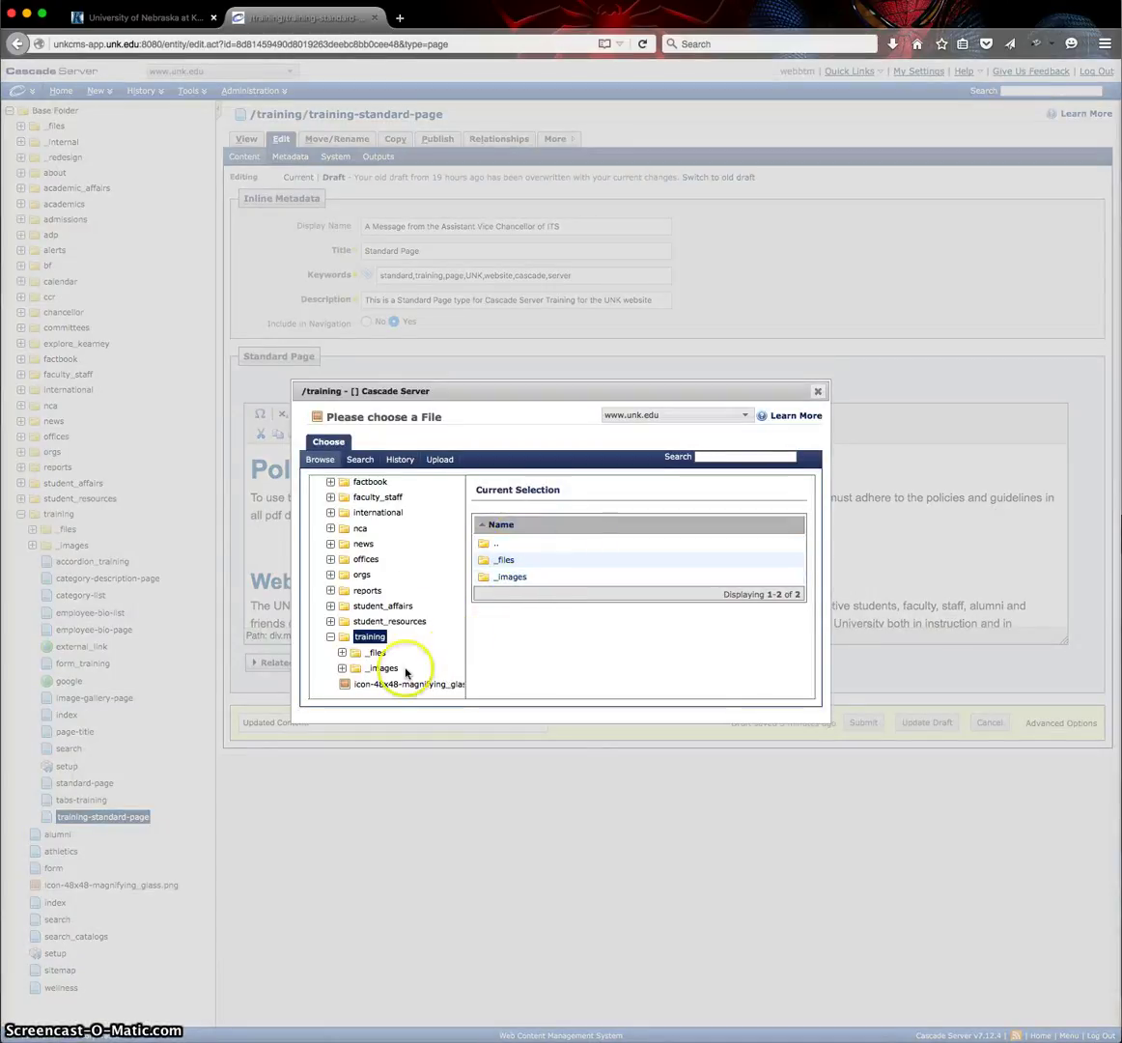
Step: Preview gingerbread-house4.jpg from the training/_images folder and look through the folder's other images
click(379, 668)
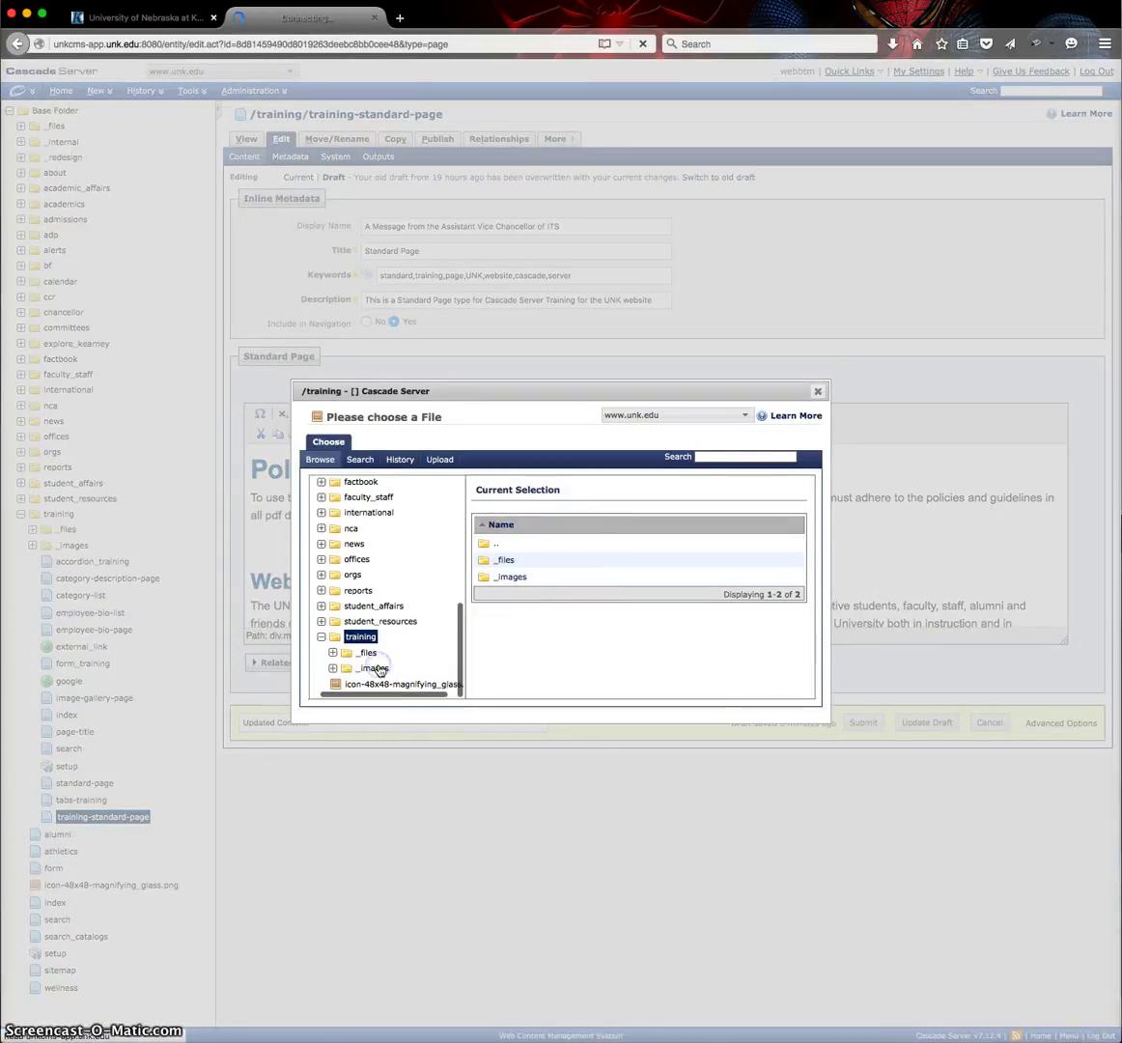
scroll(407, 628, down, 2)
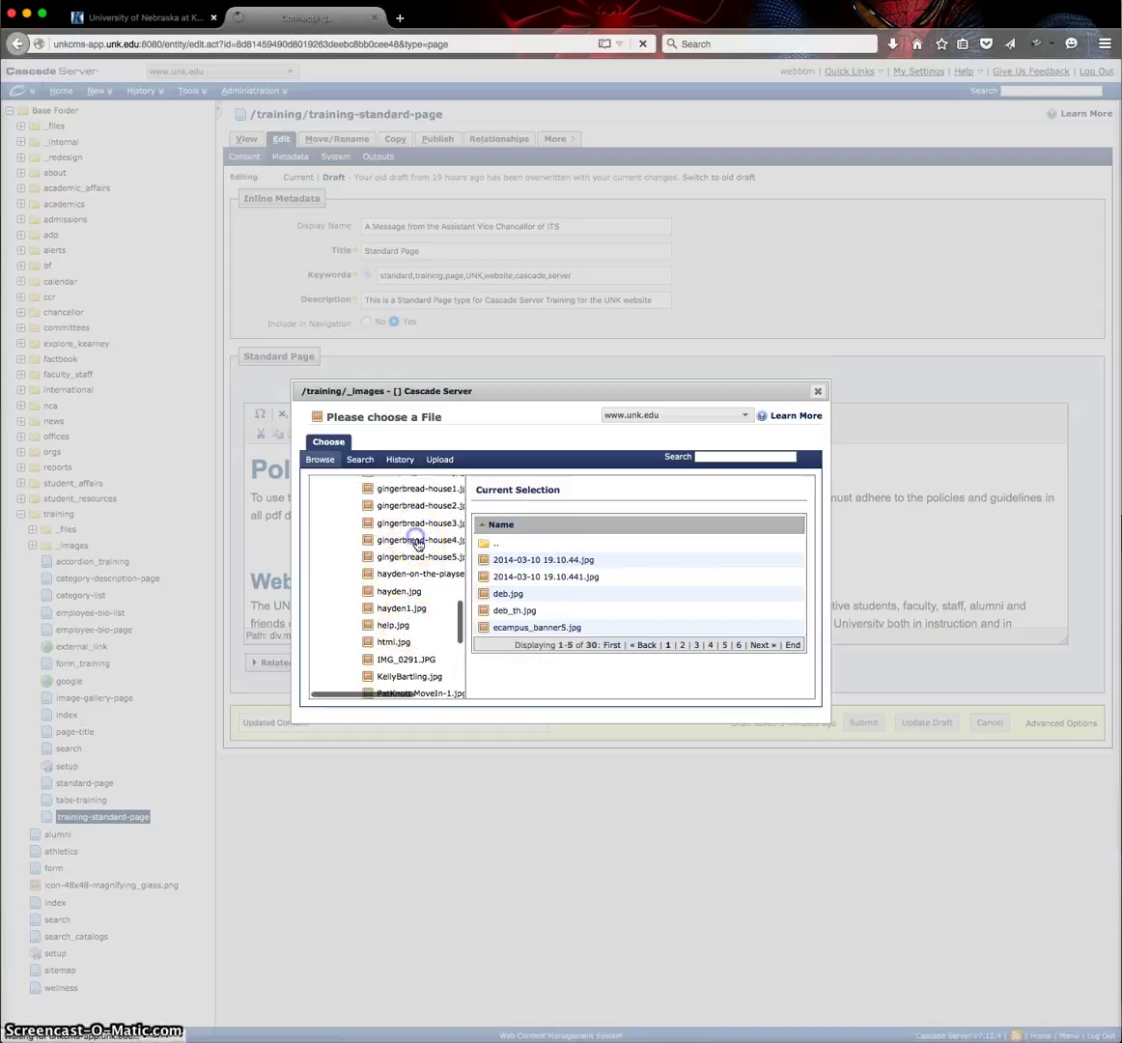
click(376, 539)
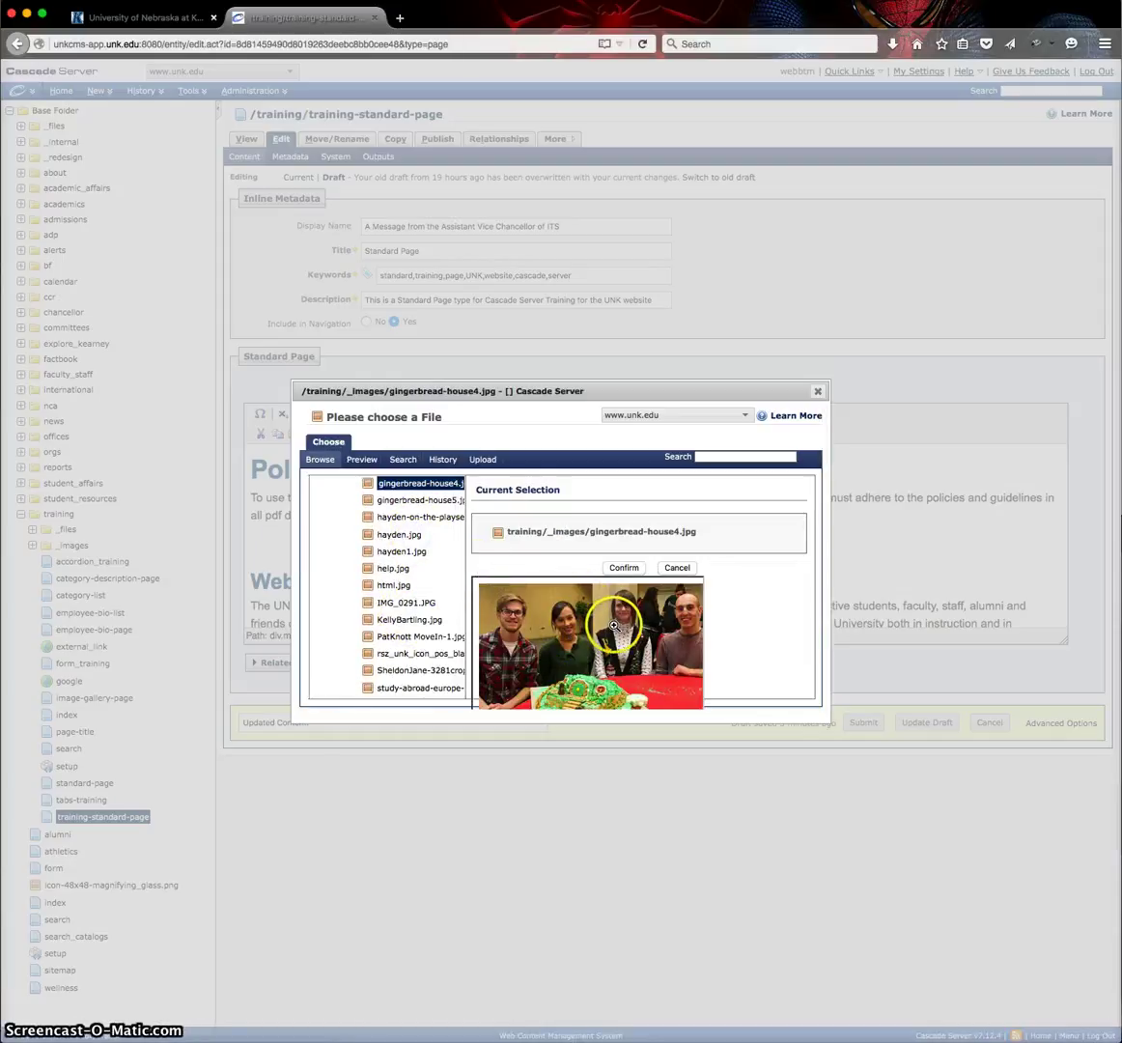
scroll(400, 596, up, 3)
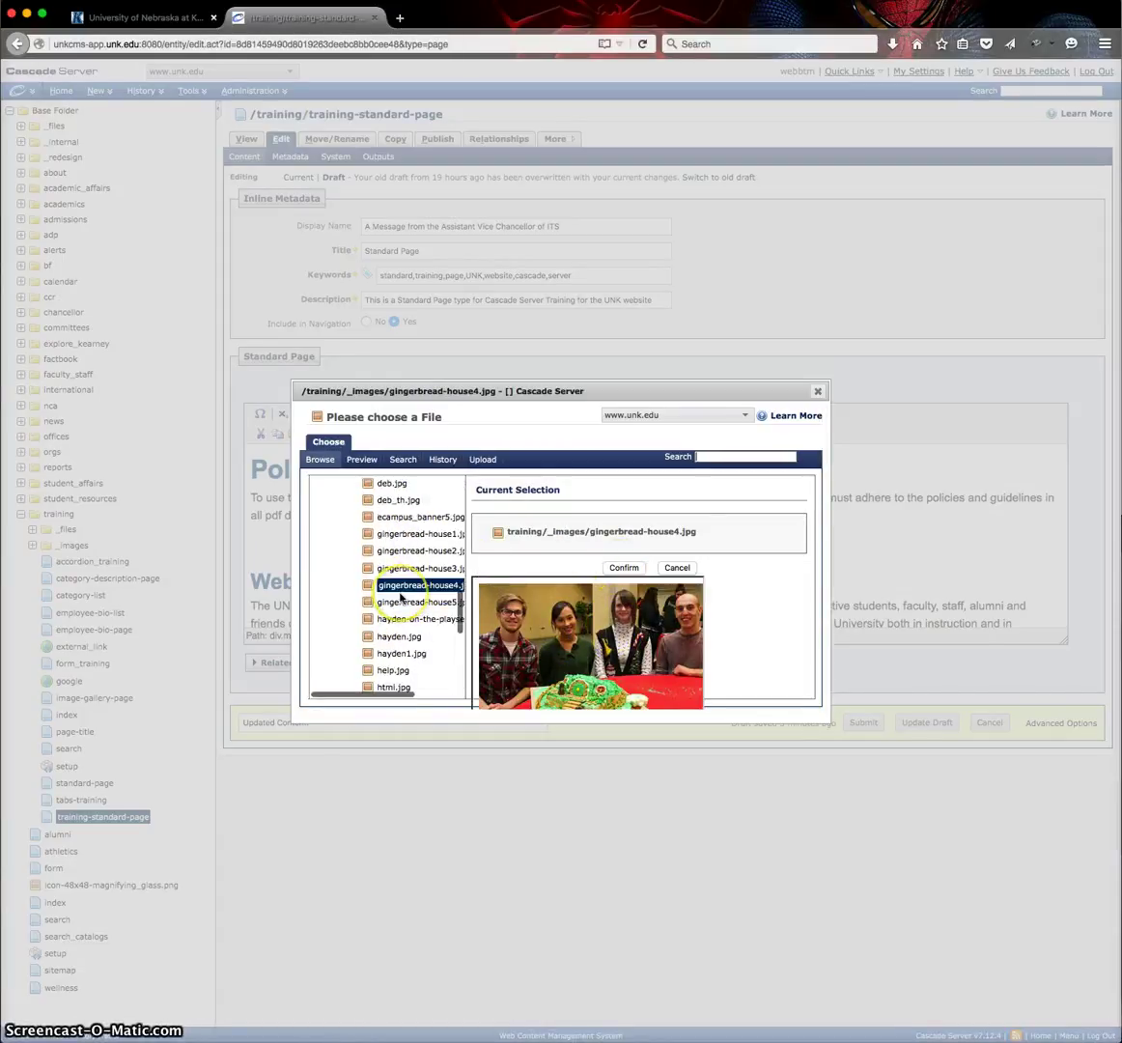
scroll(401, 596, up, 7)
scroll(400, 597, down, 4)
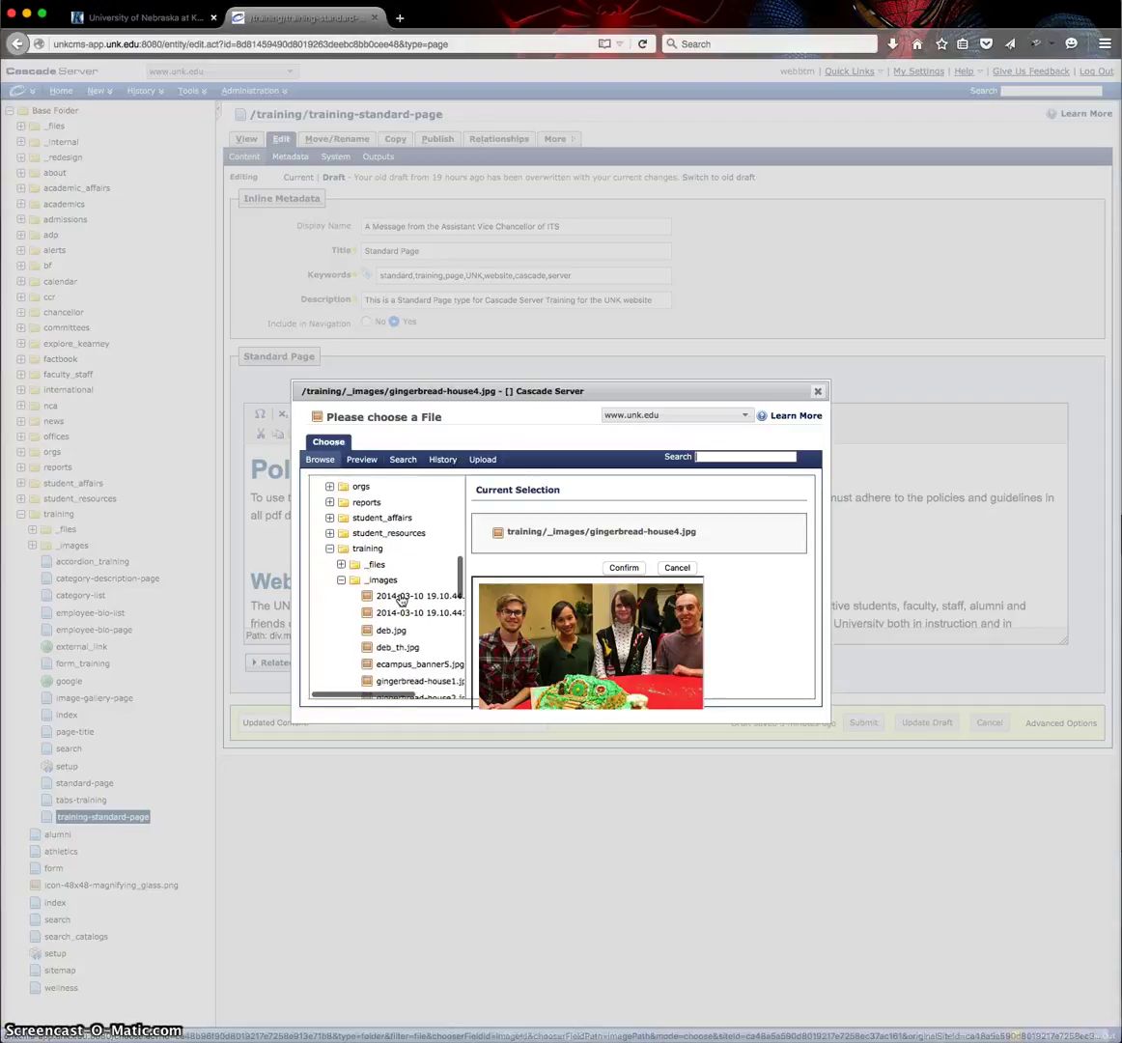
scroll(391, 584, down, 1)
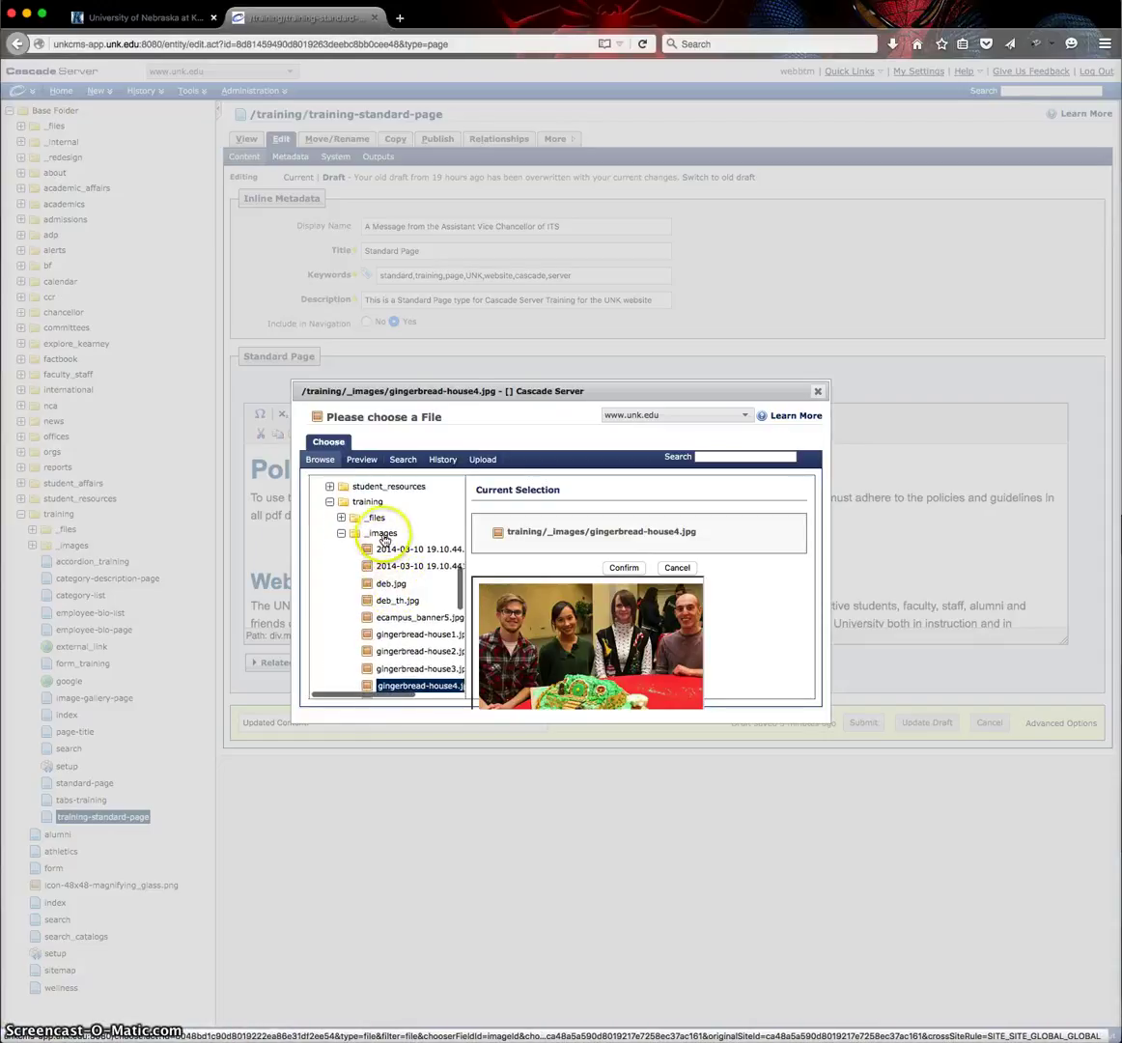
Step: Upload 2014-09-20 17.51.25.jpg from the computer's Pictures folder into training/_images
click(382, 534)
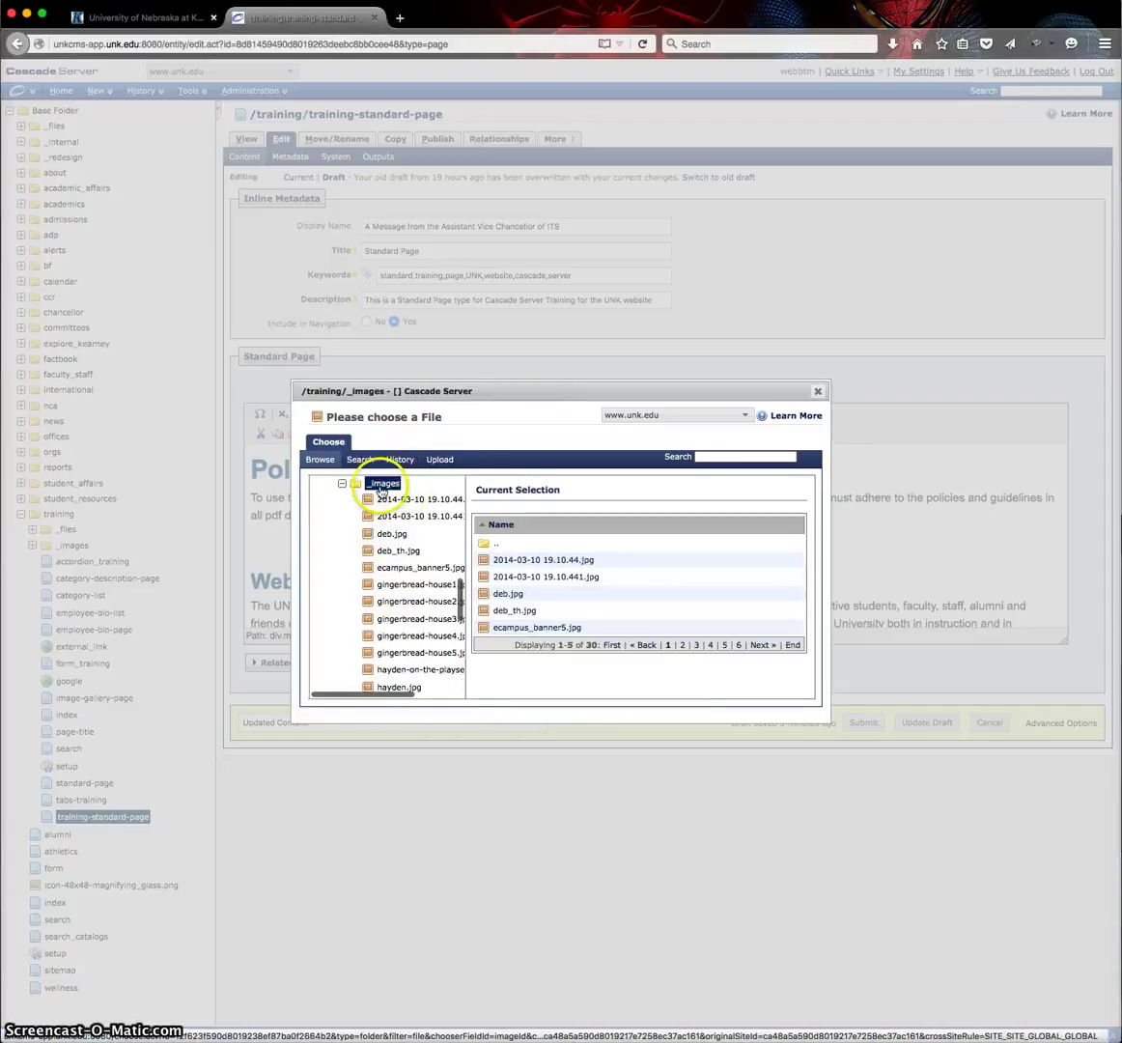
click(441, 460)
click(630, 494)
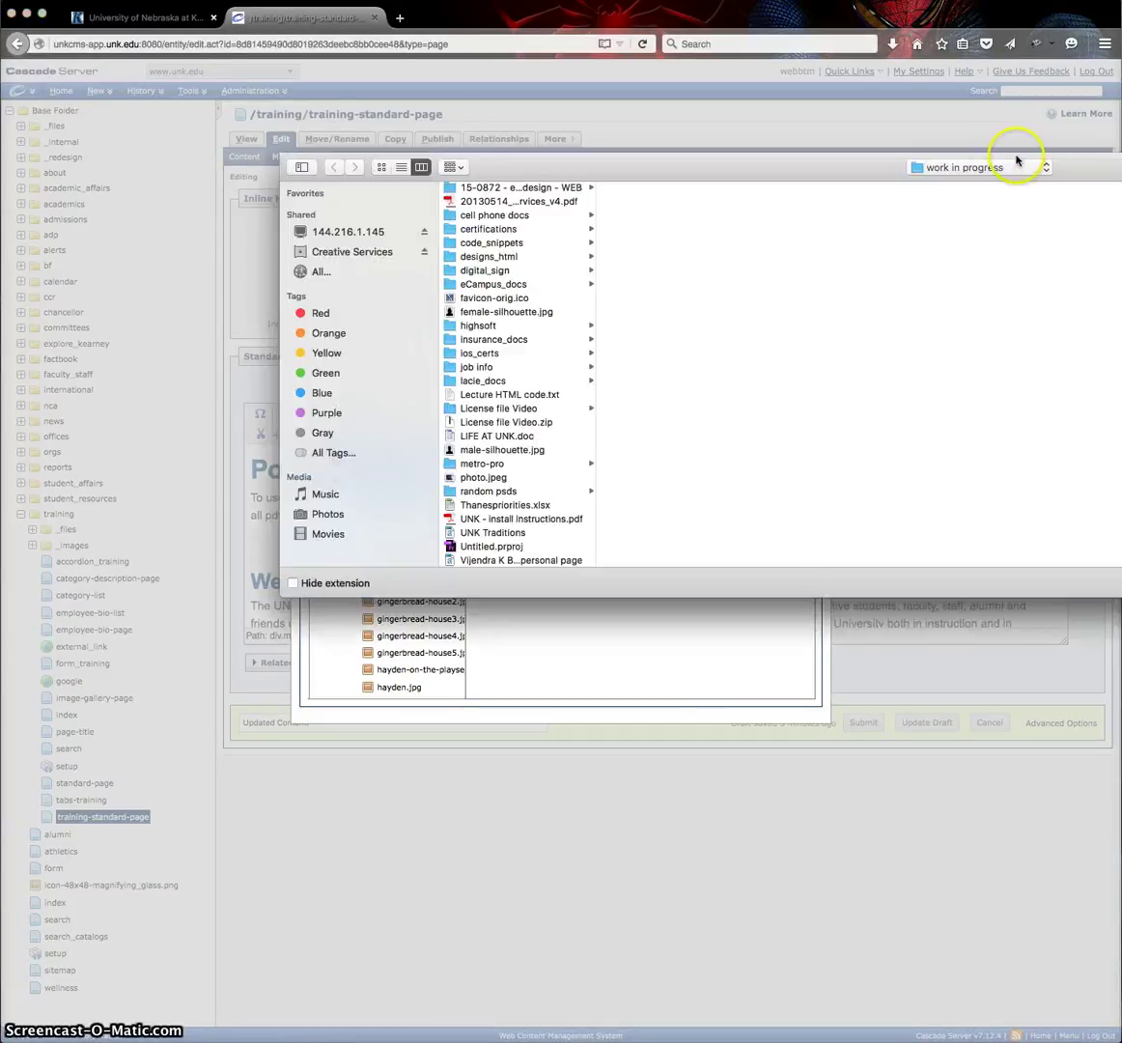
click(990, 168)
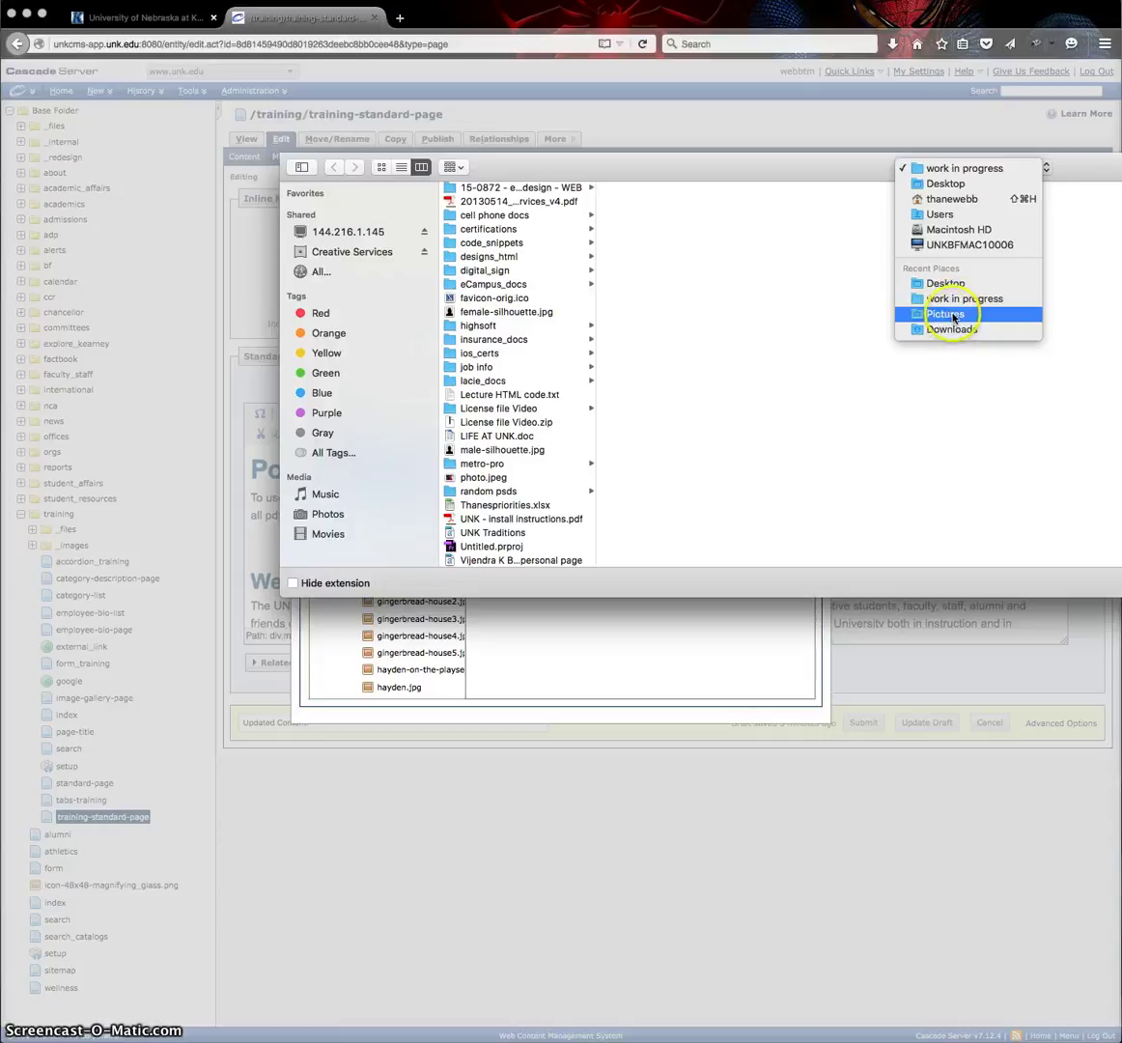
click(953, 313)
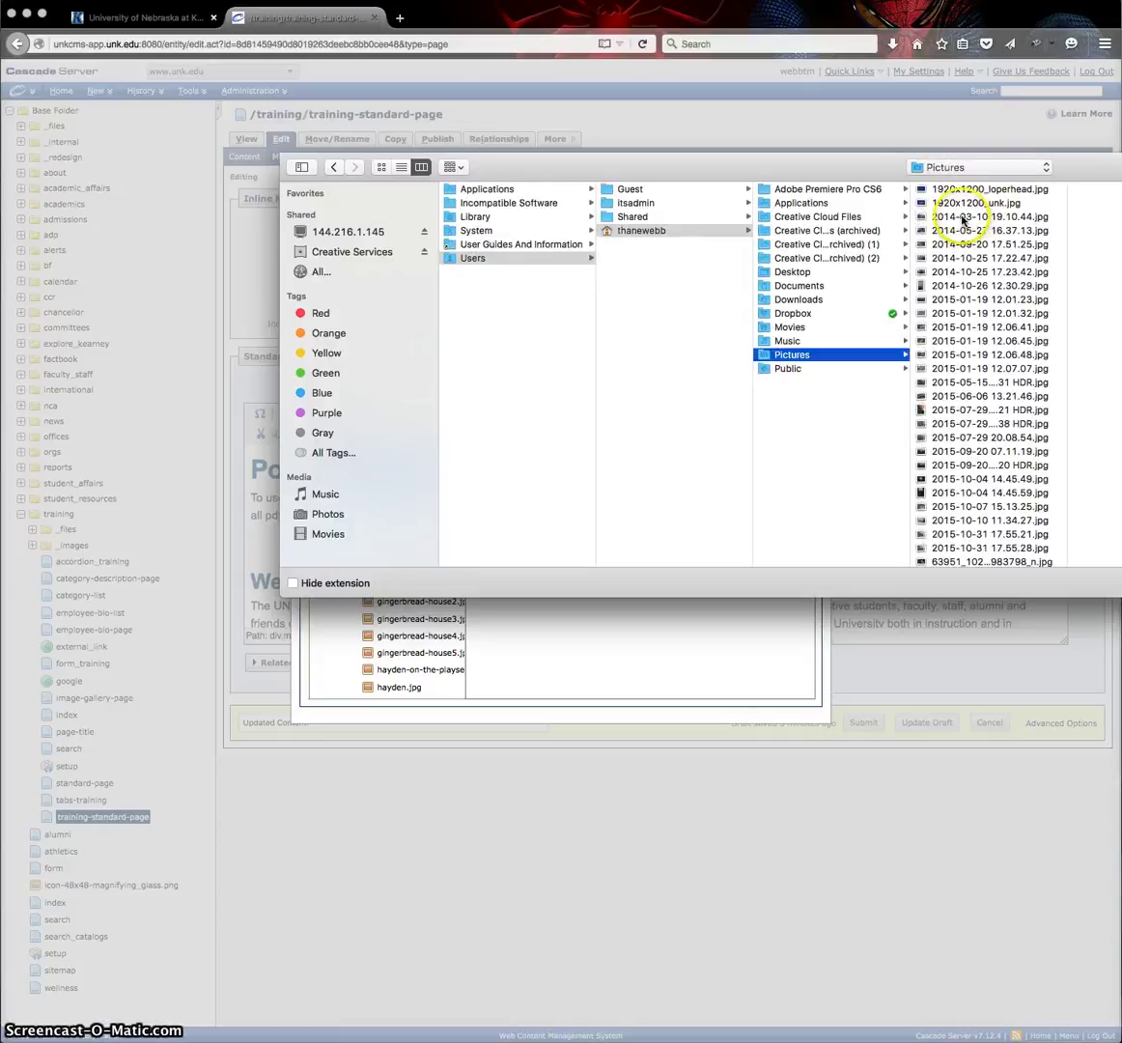
click(990, 218)
click(987, 244)
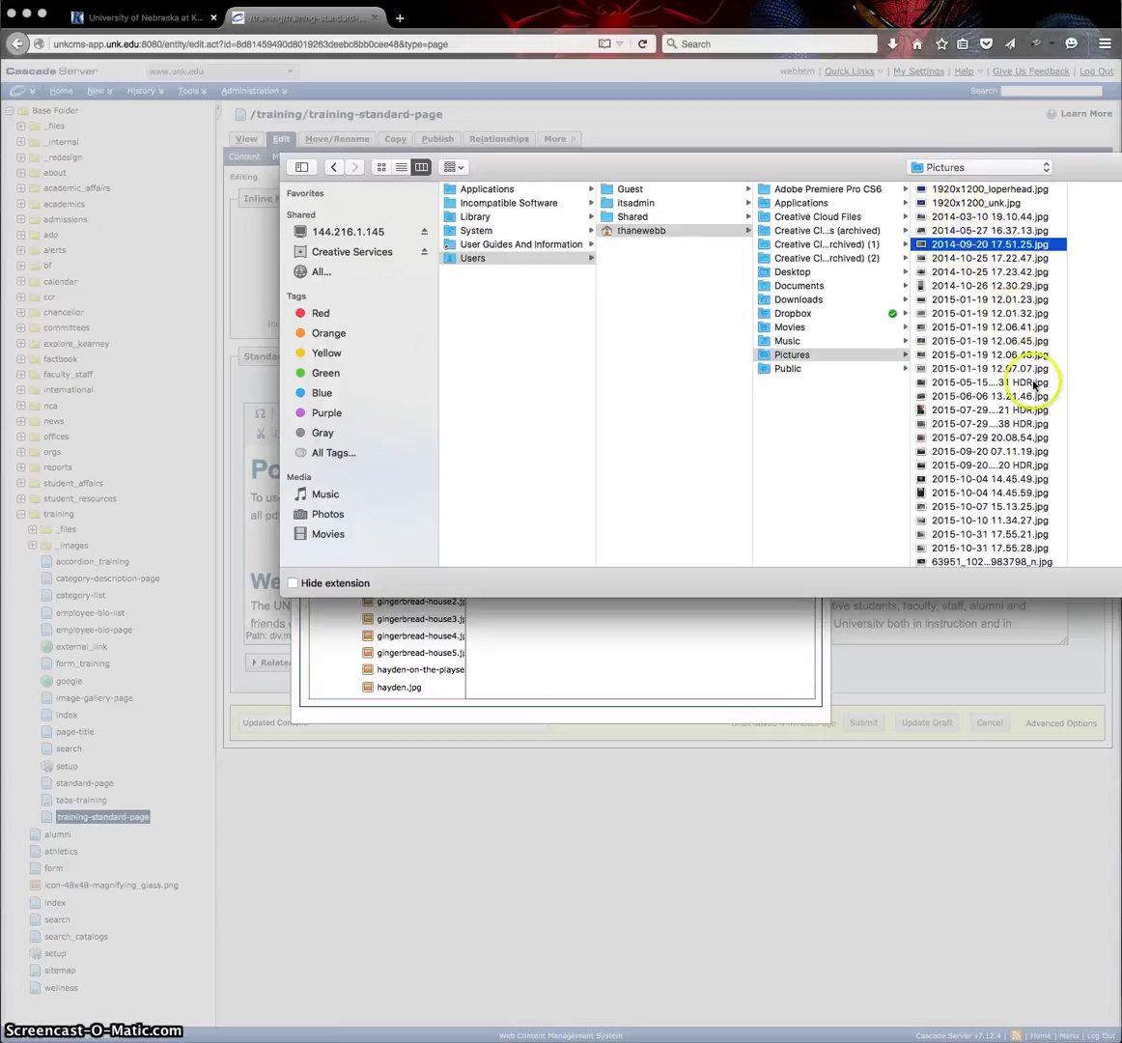
click(1119, 582)
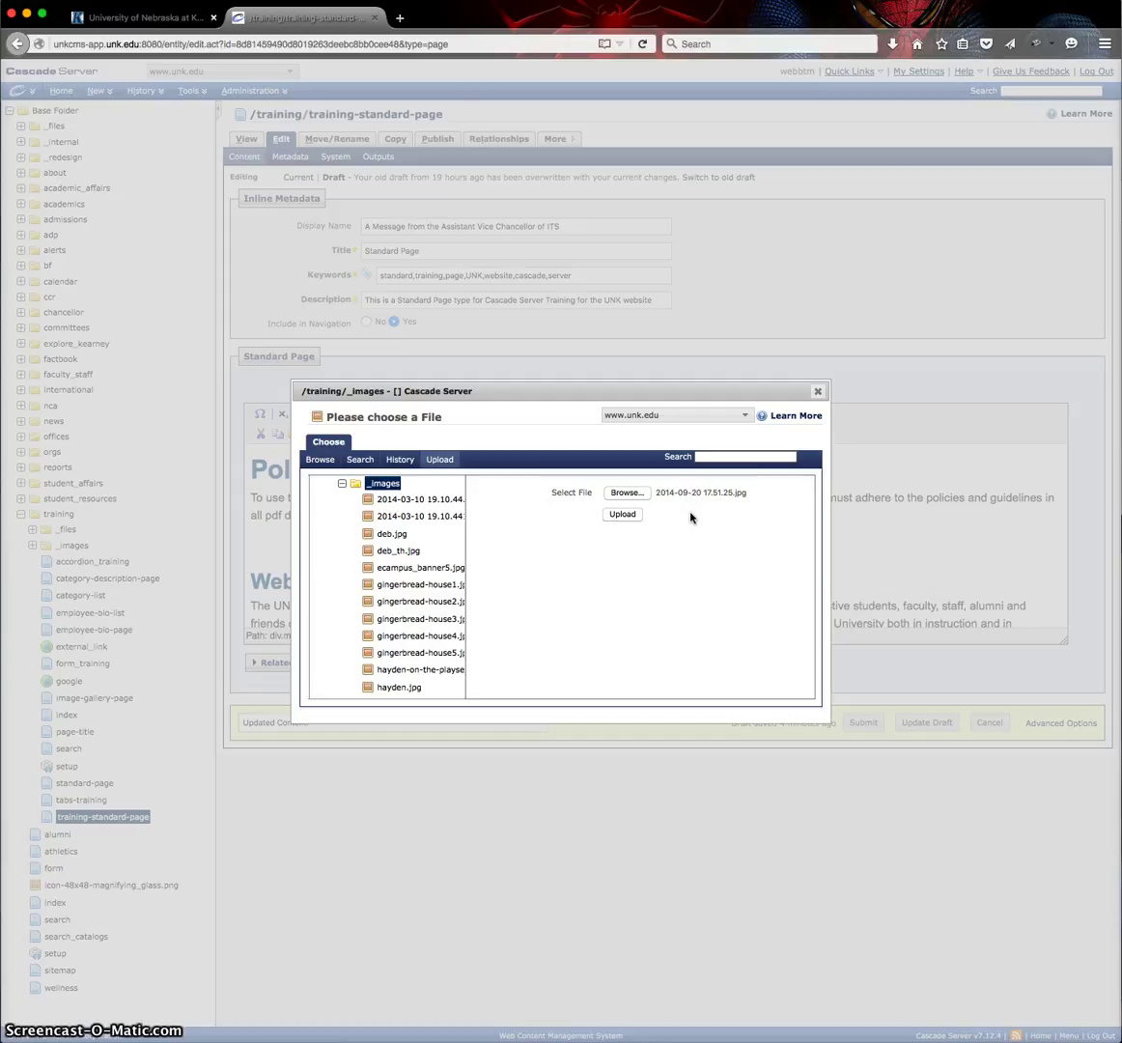
click(623, 515)
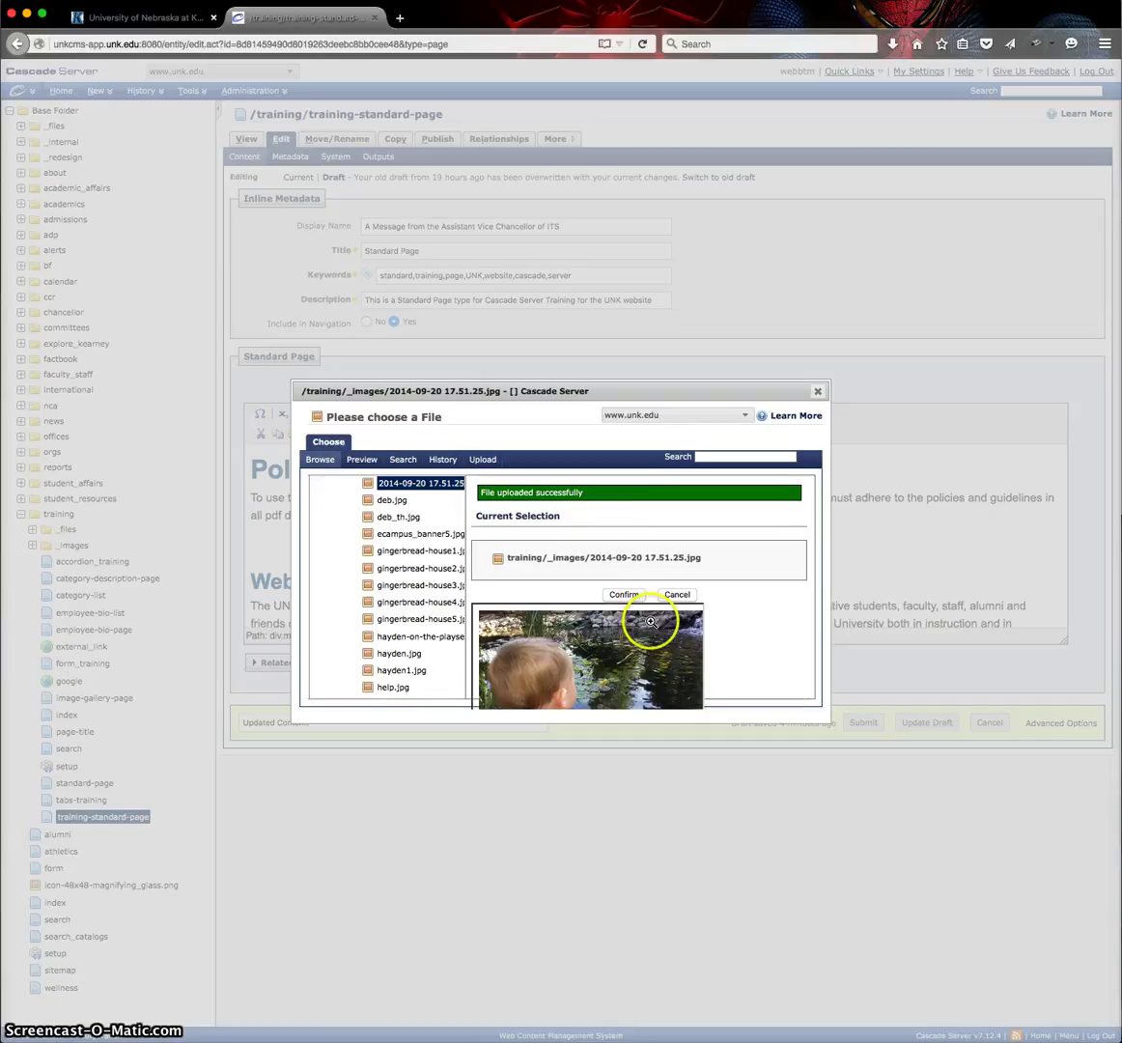
Step: Review the uploaded 2014-09-20 17.51.25.jpg and confirm it as the image for the page
scroll(647, 613, down, 2)
scroll(651, 620, up, 2)
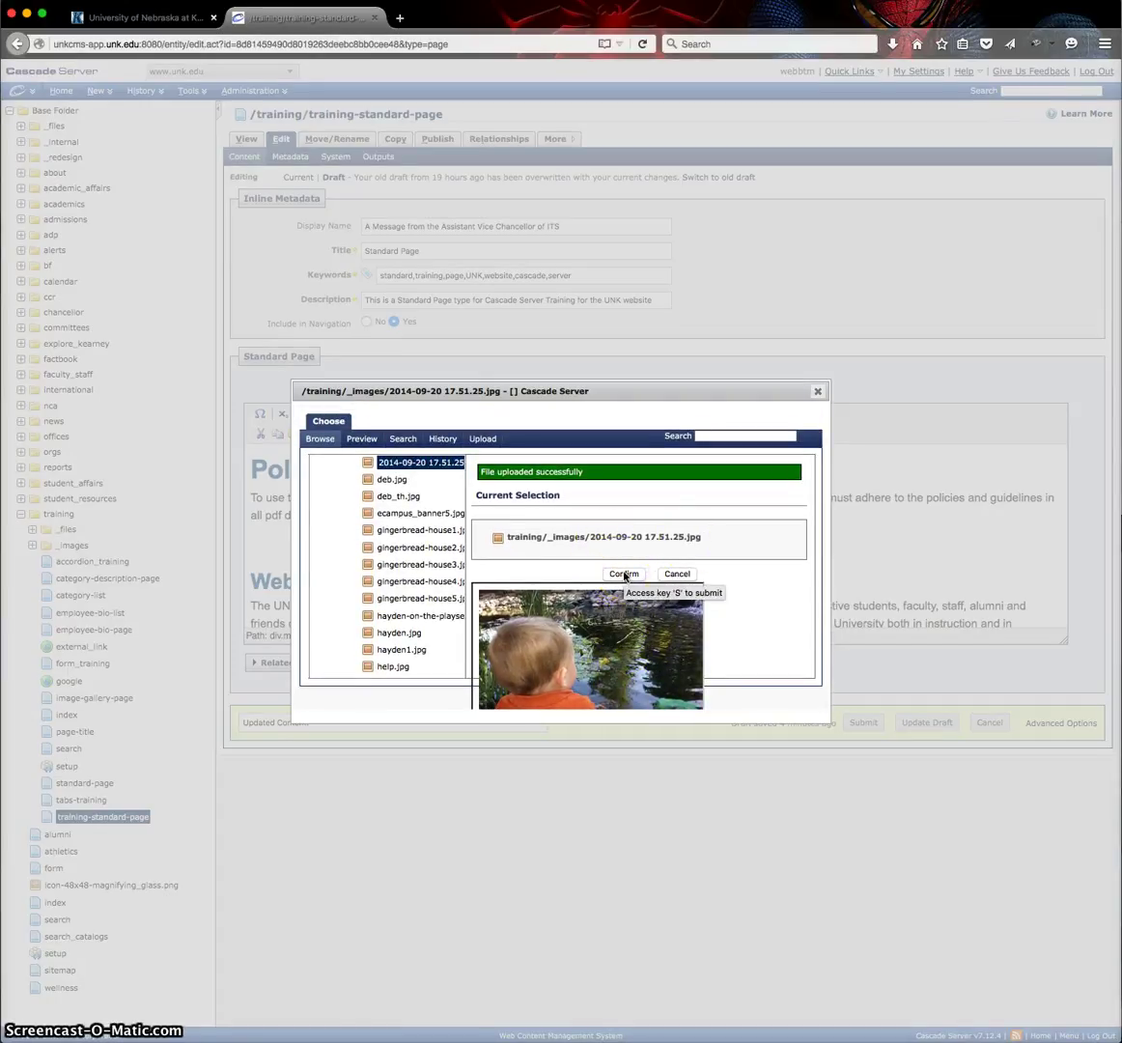
scroll(623, 576, up, 1)
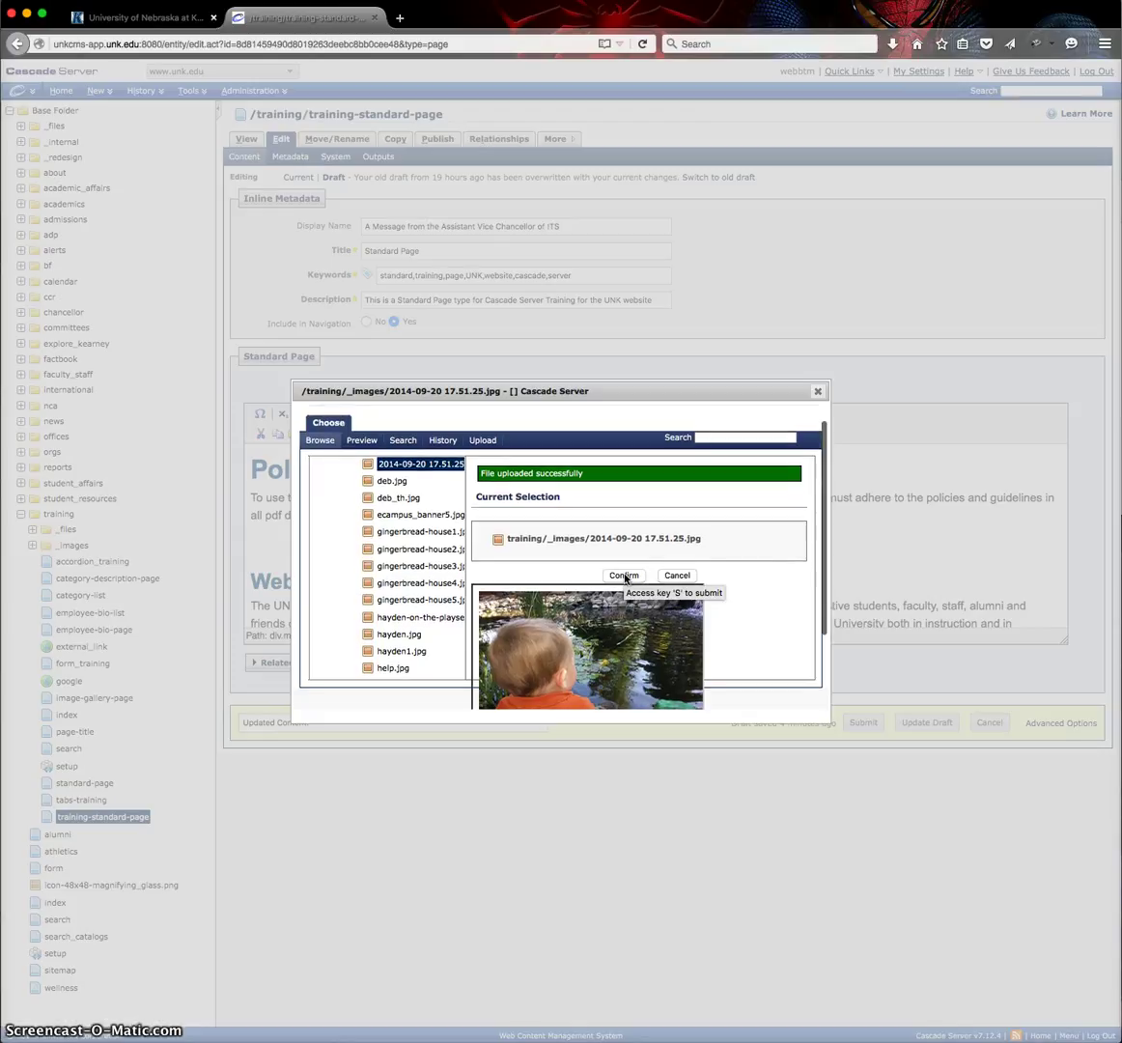
click(624, 576)
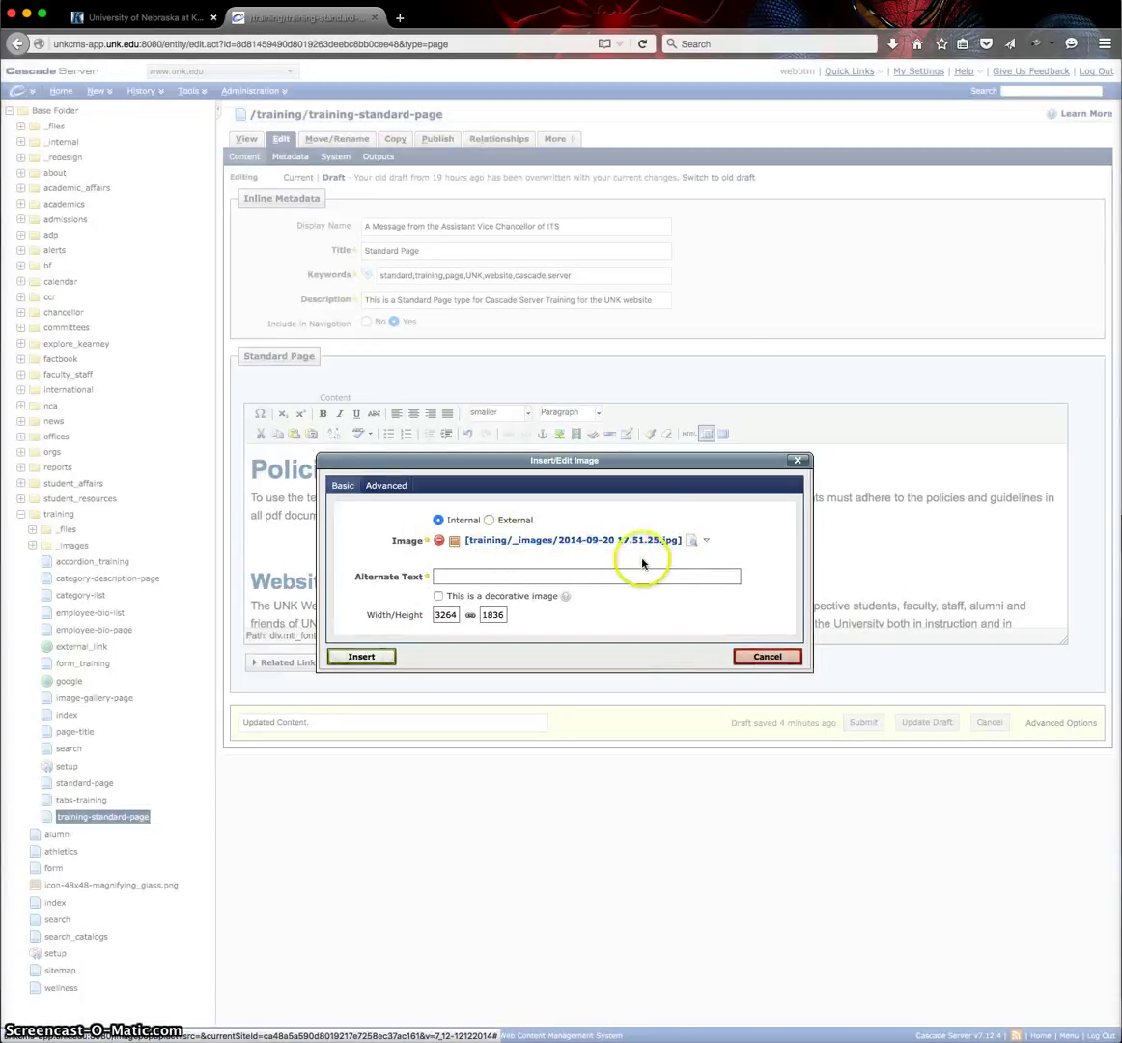
Step: Insert the image with the child's first name as alternate text and a proportional width of 700
click(465, 575)
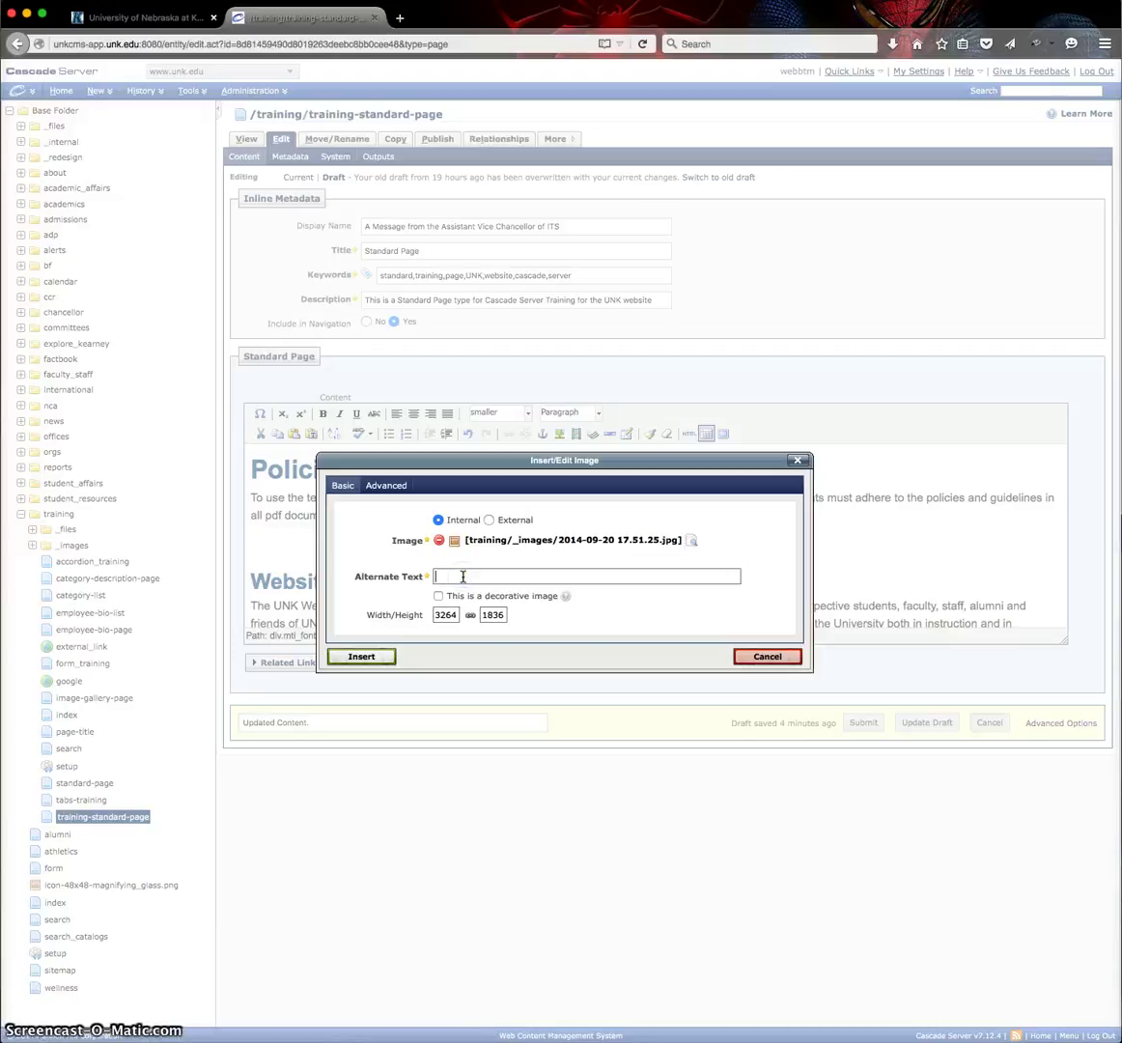
text(Hayden)
click(552, 618)
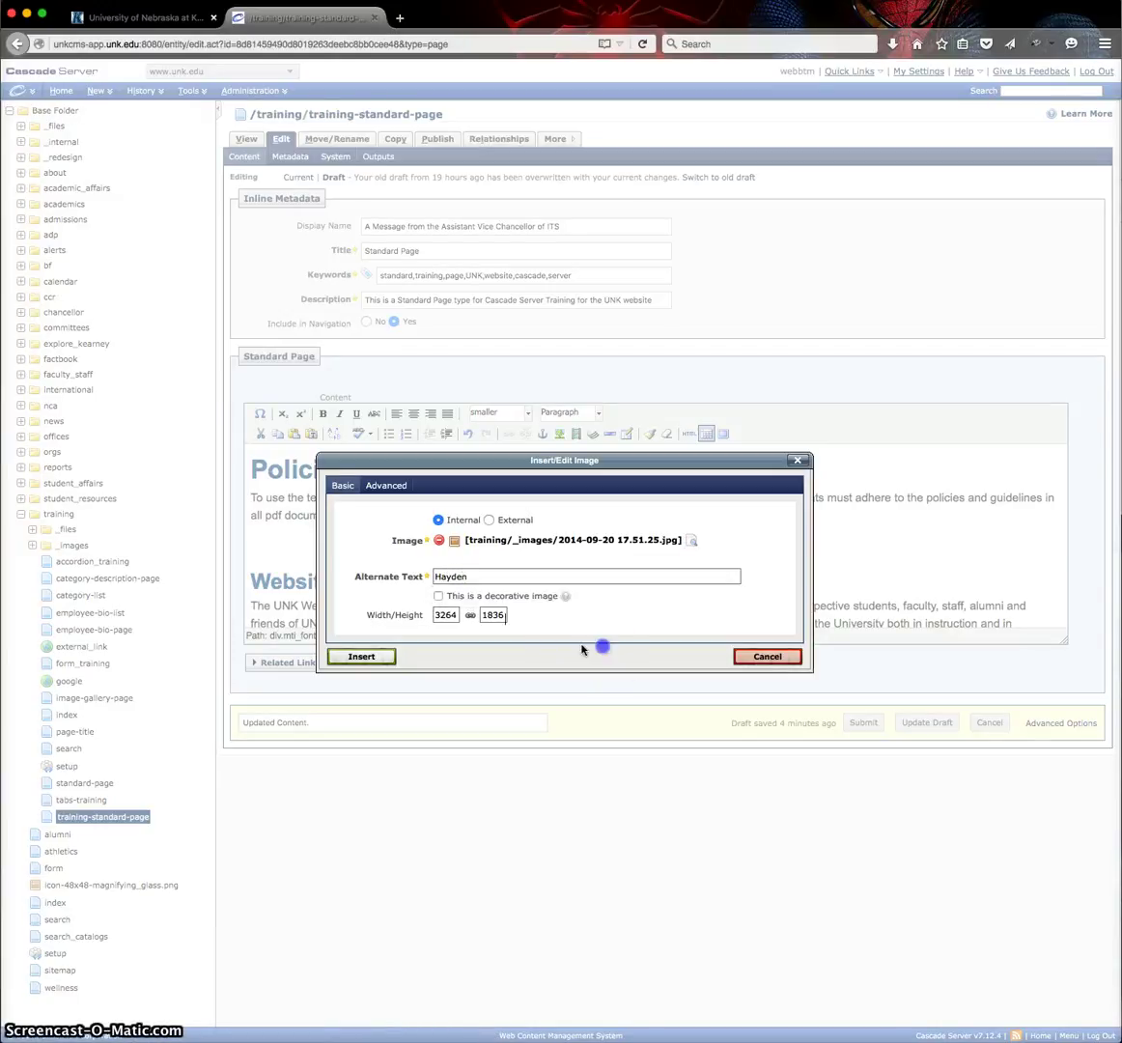
double_click(446, 614)
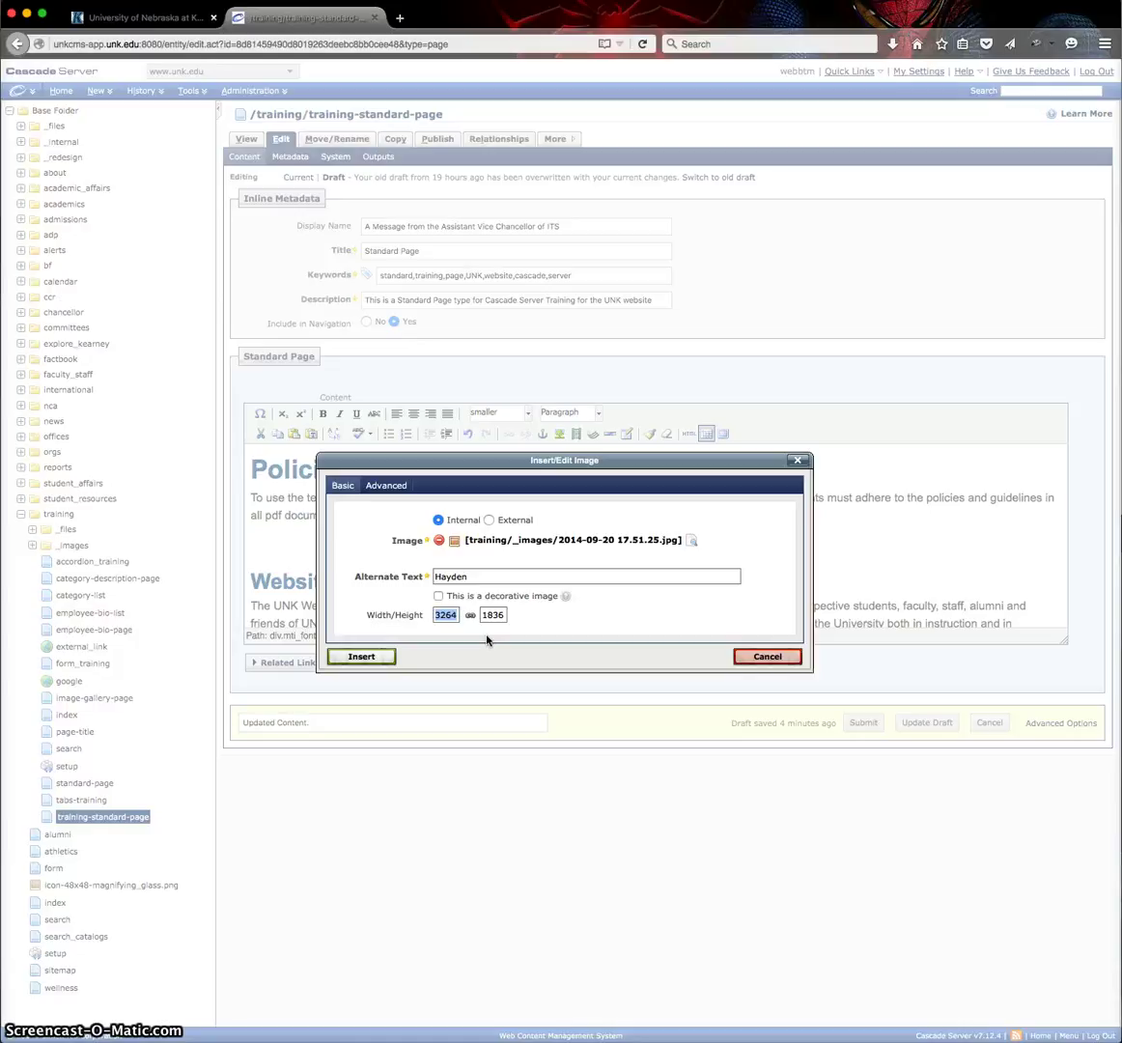
text(700)
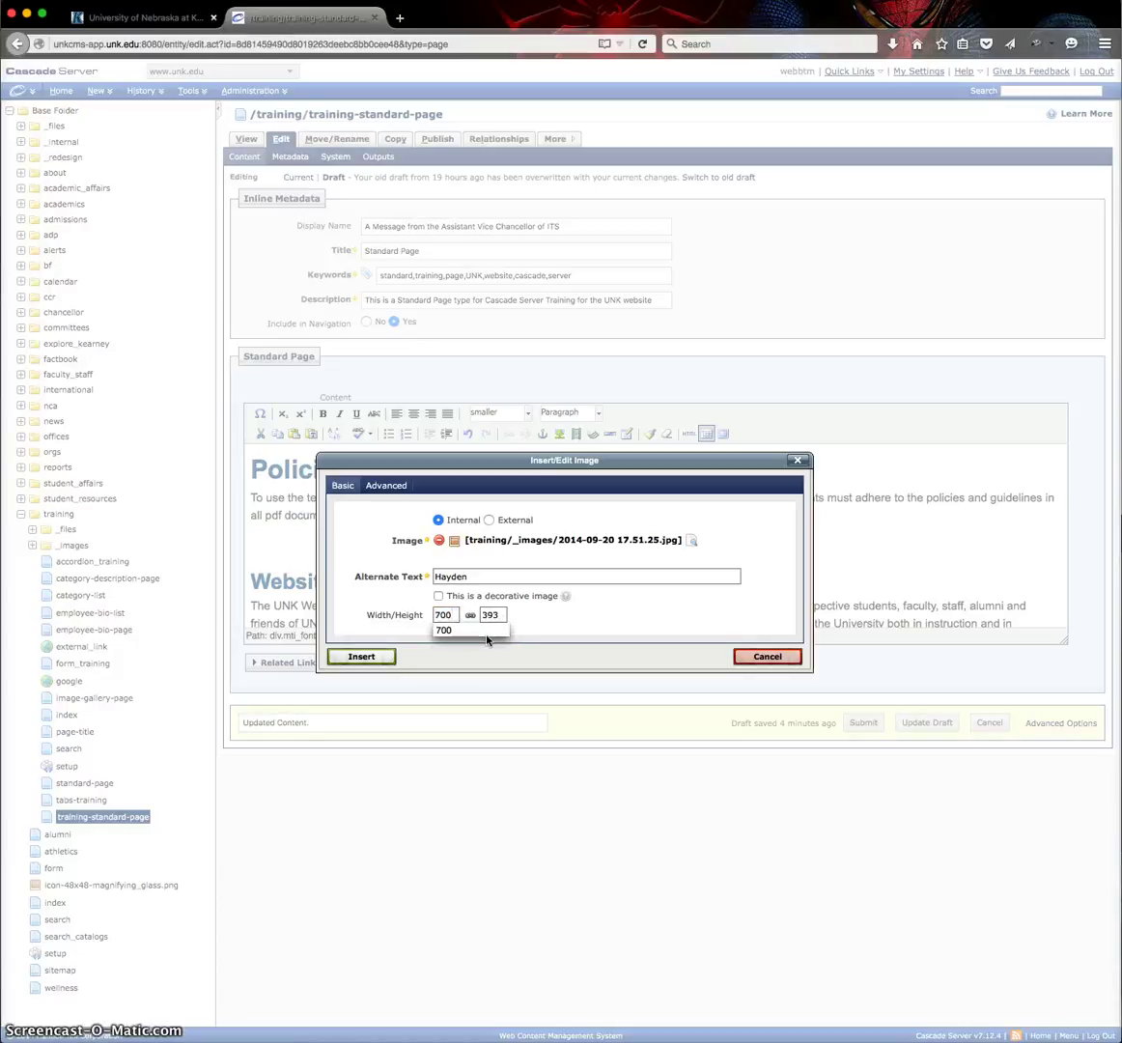
click(629, 623)
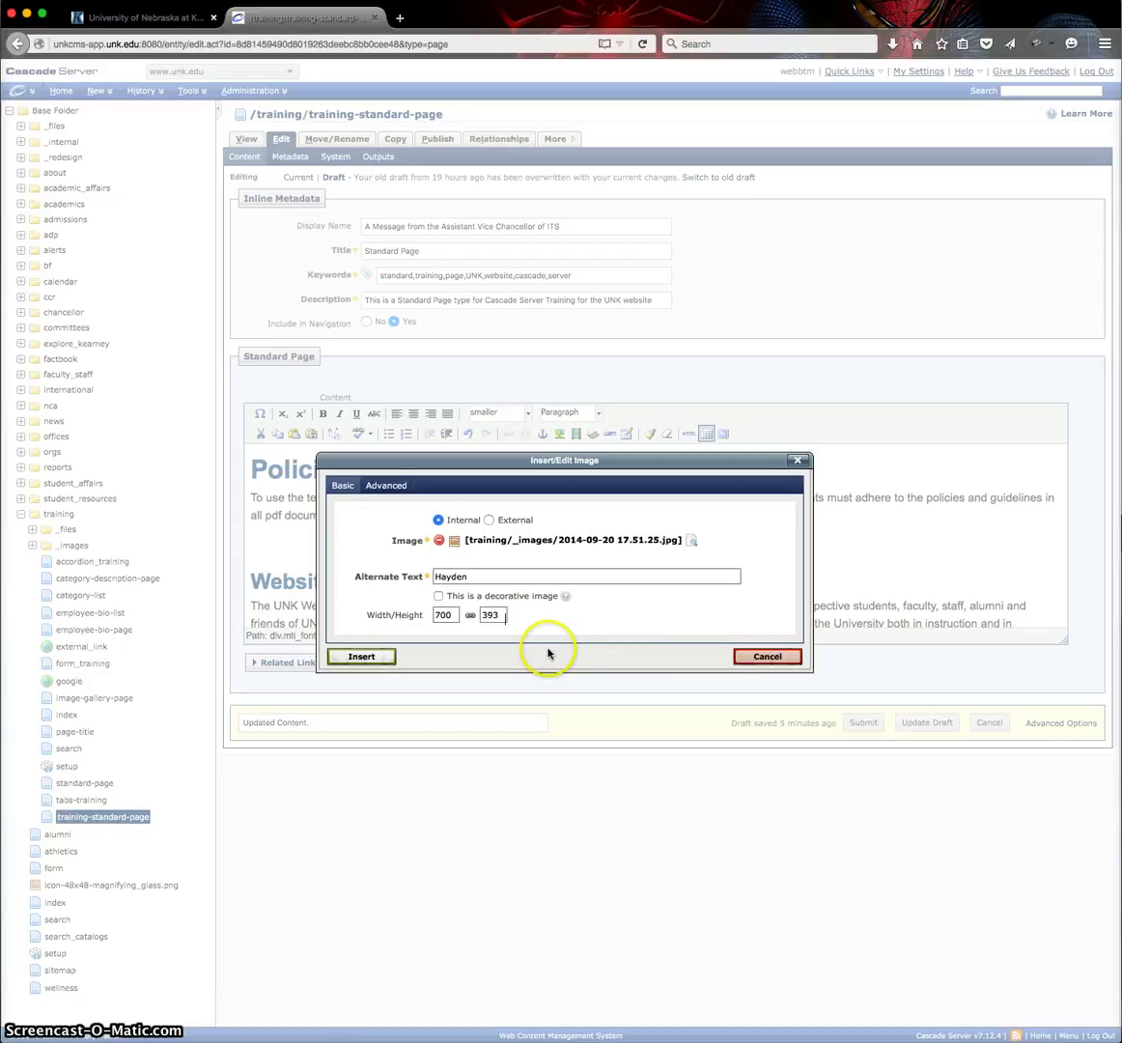
click(366, 658)
Step: Shrink the inserted image under Policies proportionally to about 537 by 301 and review it in the page content
scroll(811, 606, up, 3)
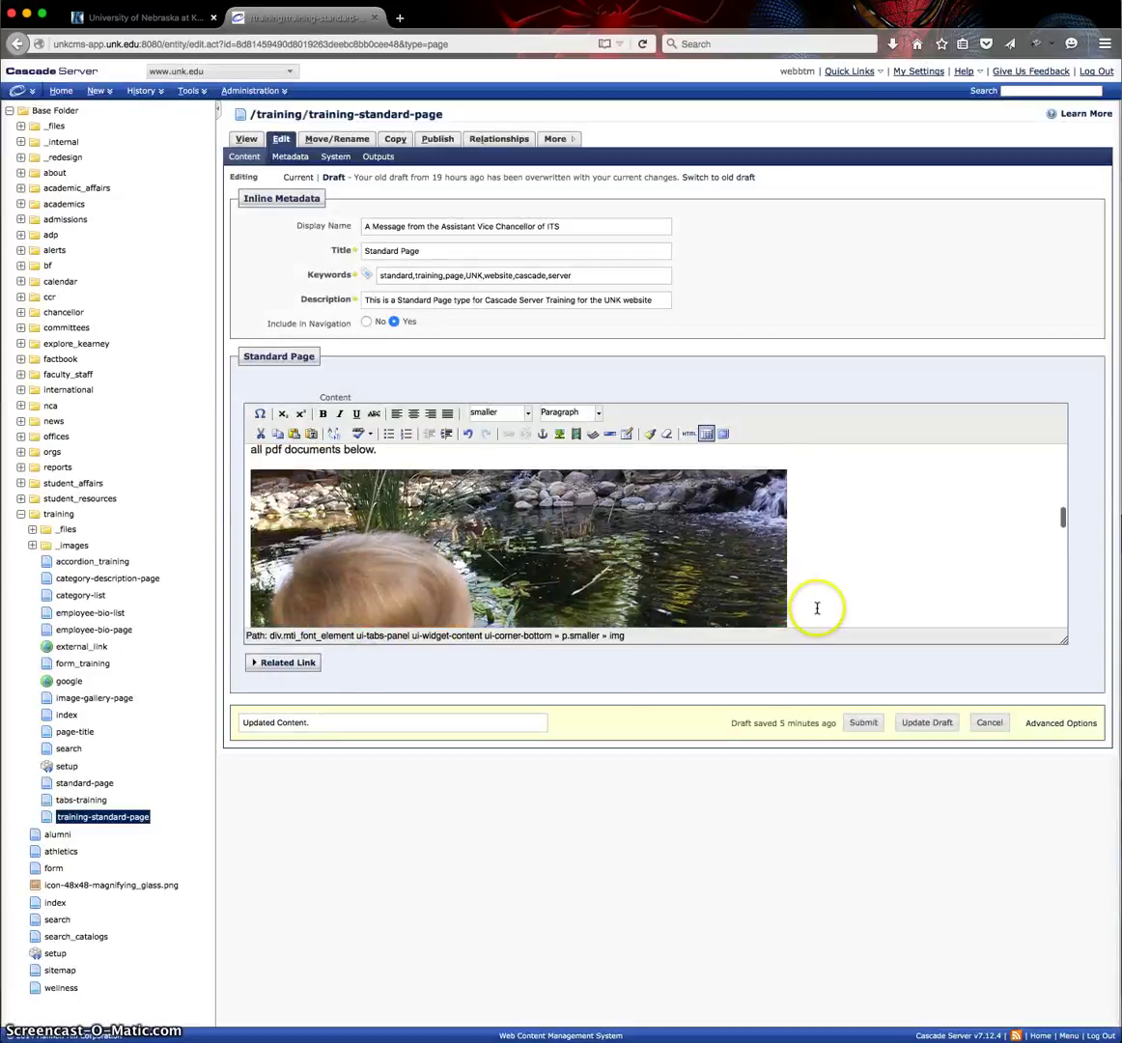
scroll(769, 594, up, 1)
scroll(708, 581, down, 3)
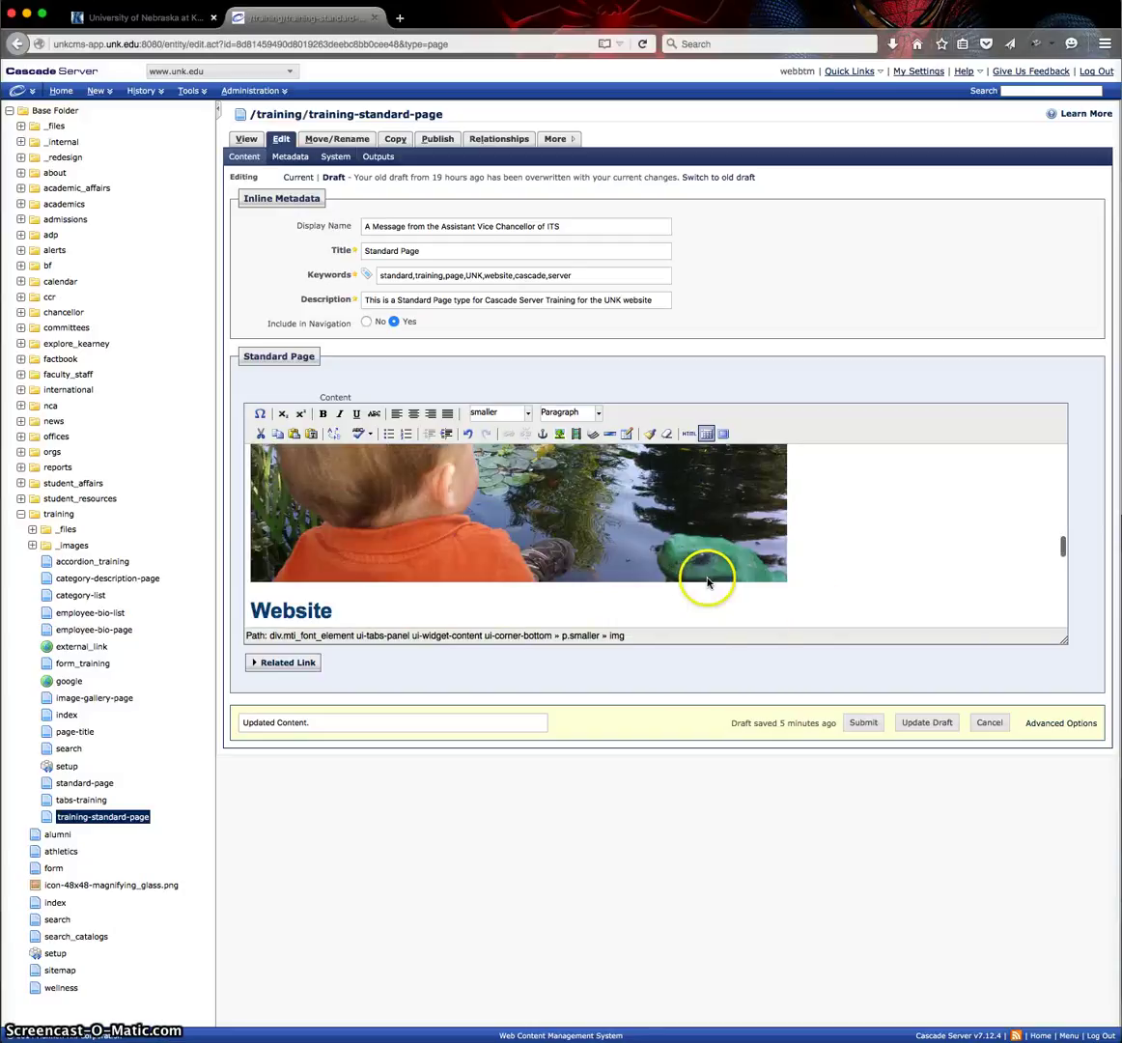
scroll(708, 581, up, 3)
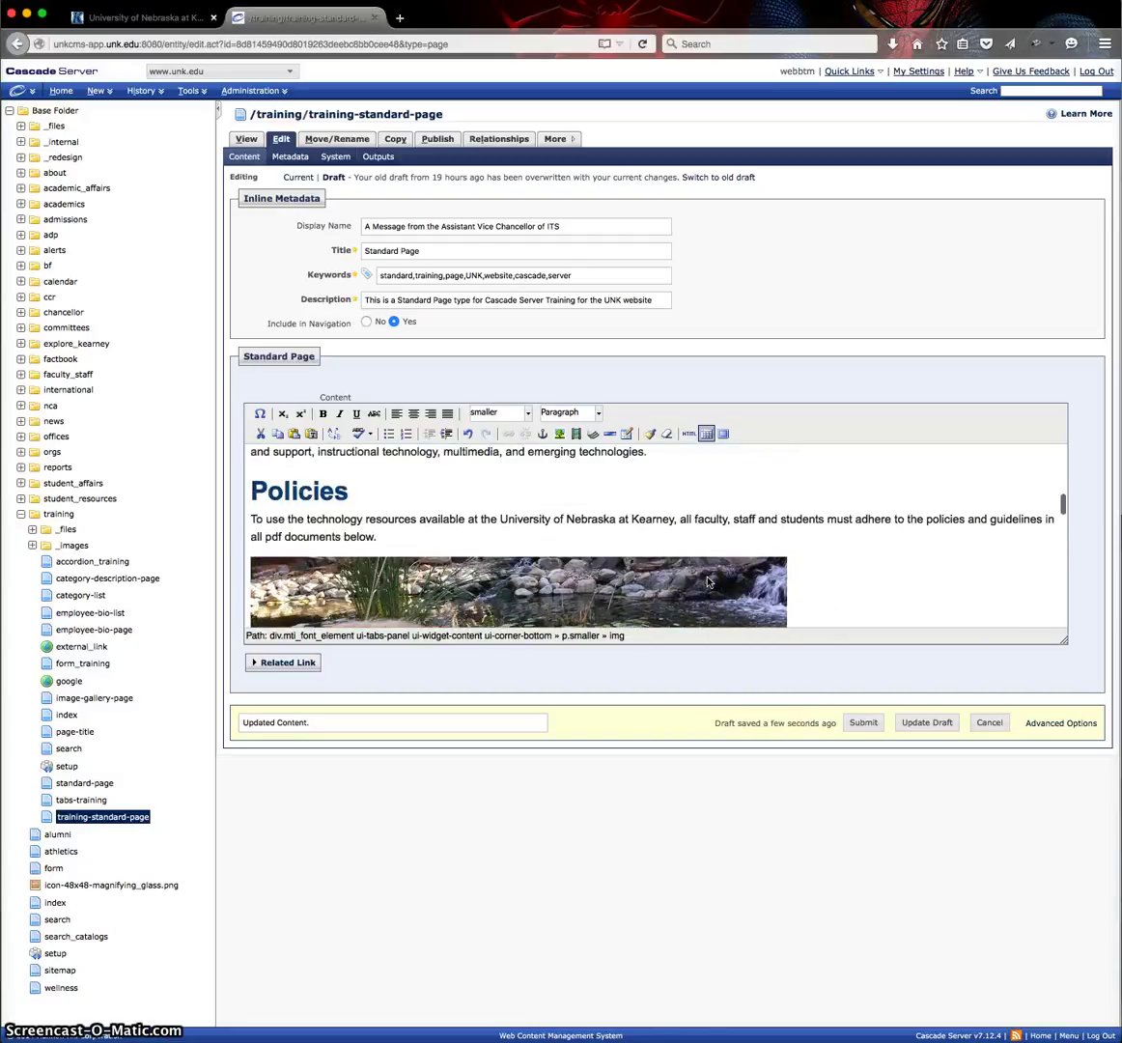
scroll(708, 581, down, 1)
click(834, 509)
scroll(834, 509, down, 2)
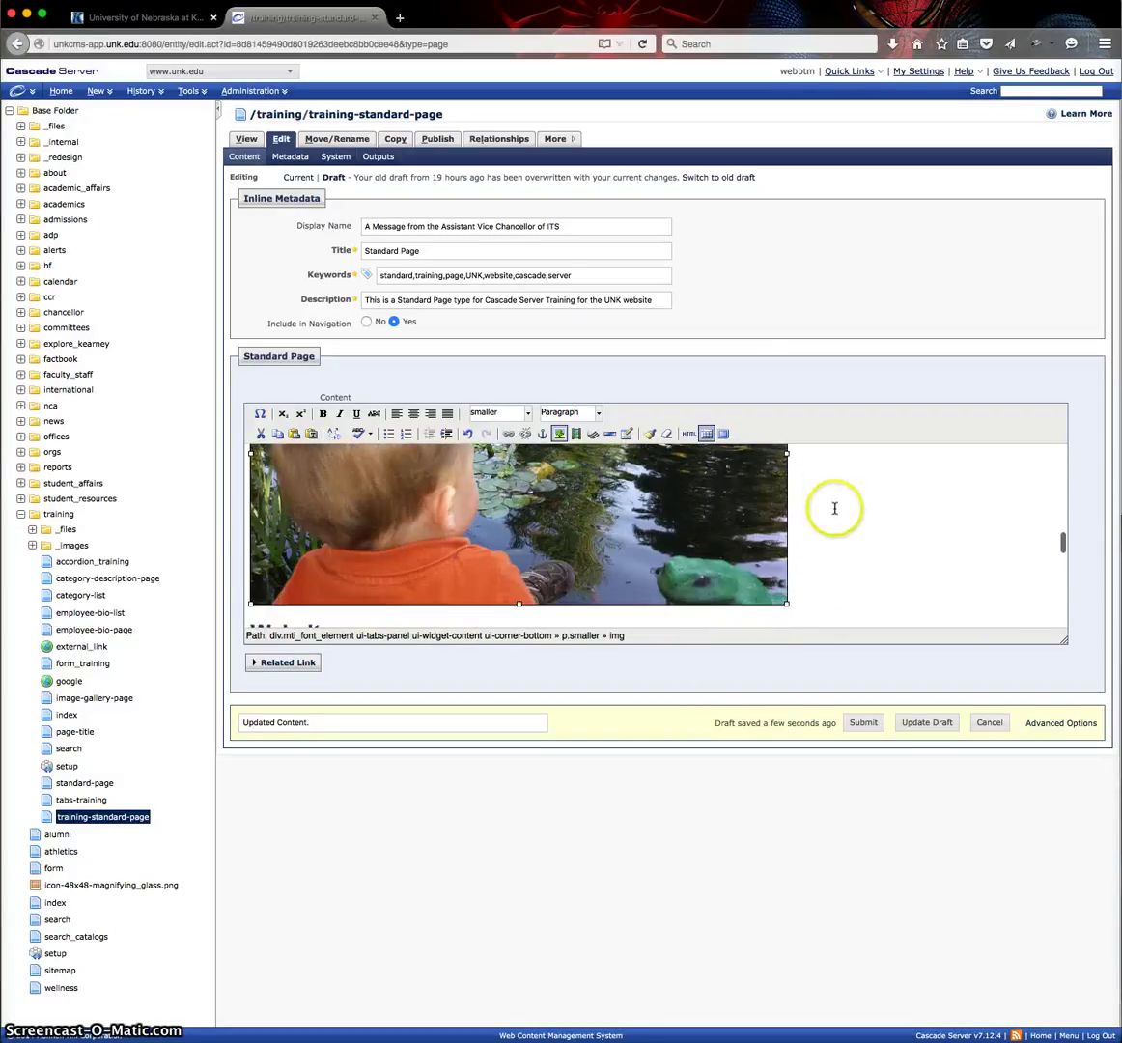
click(796, 579)
drag(787, 579, 662, 570)
scroll(769, 579, up, 2)
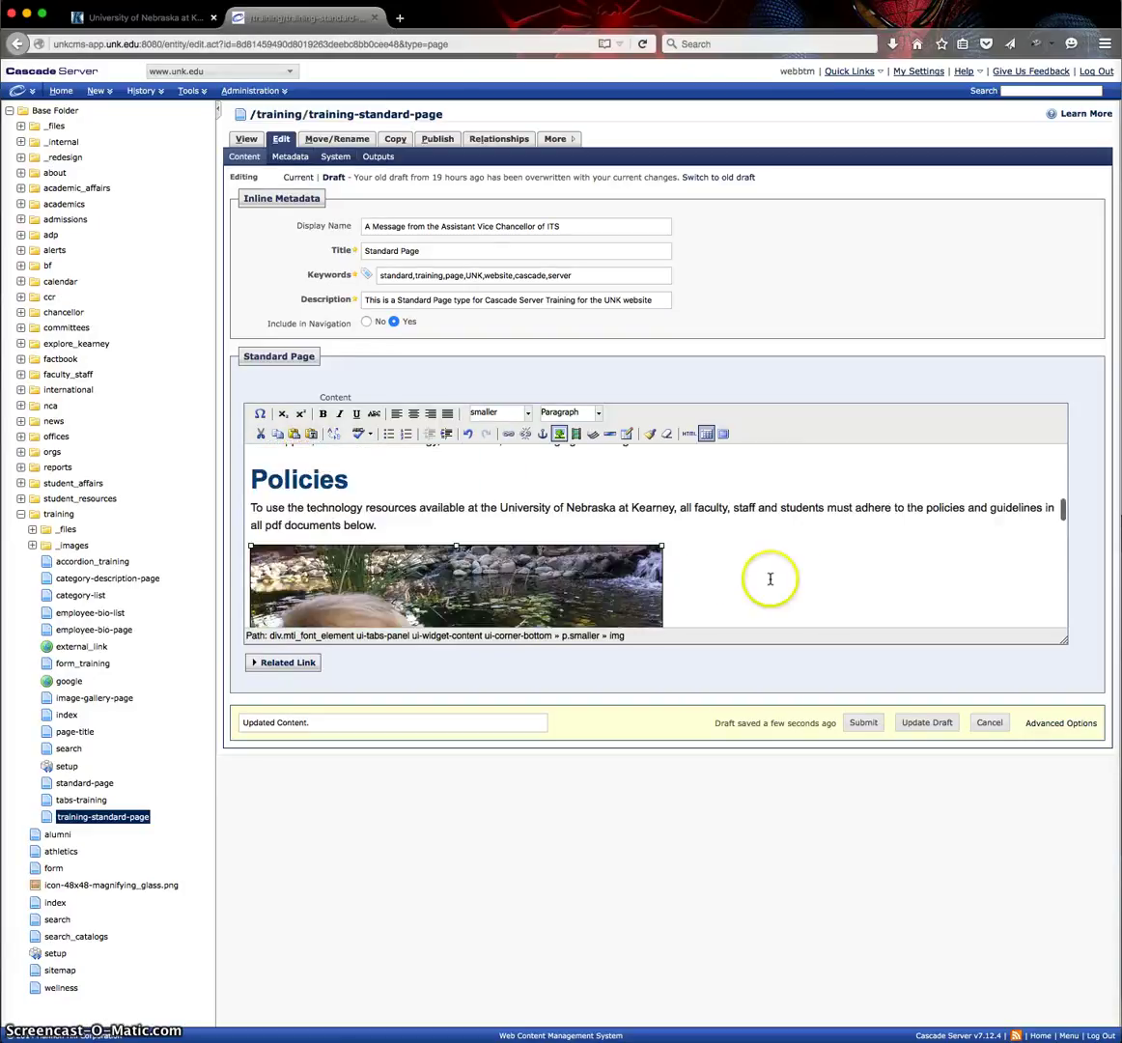
scroll(770, 580, down, 2)
scroll(769, 579, down, 2)
scroll(769, 579, up, 1)
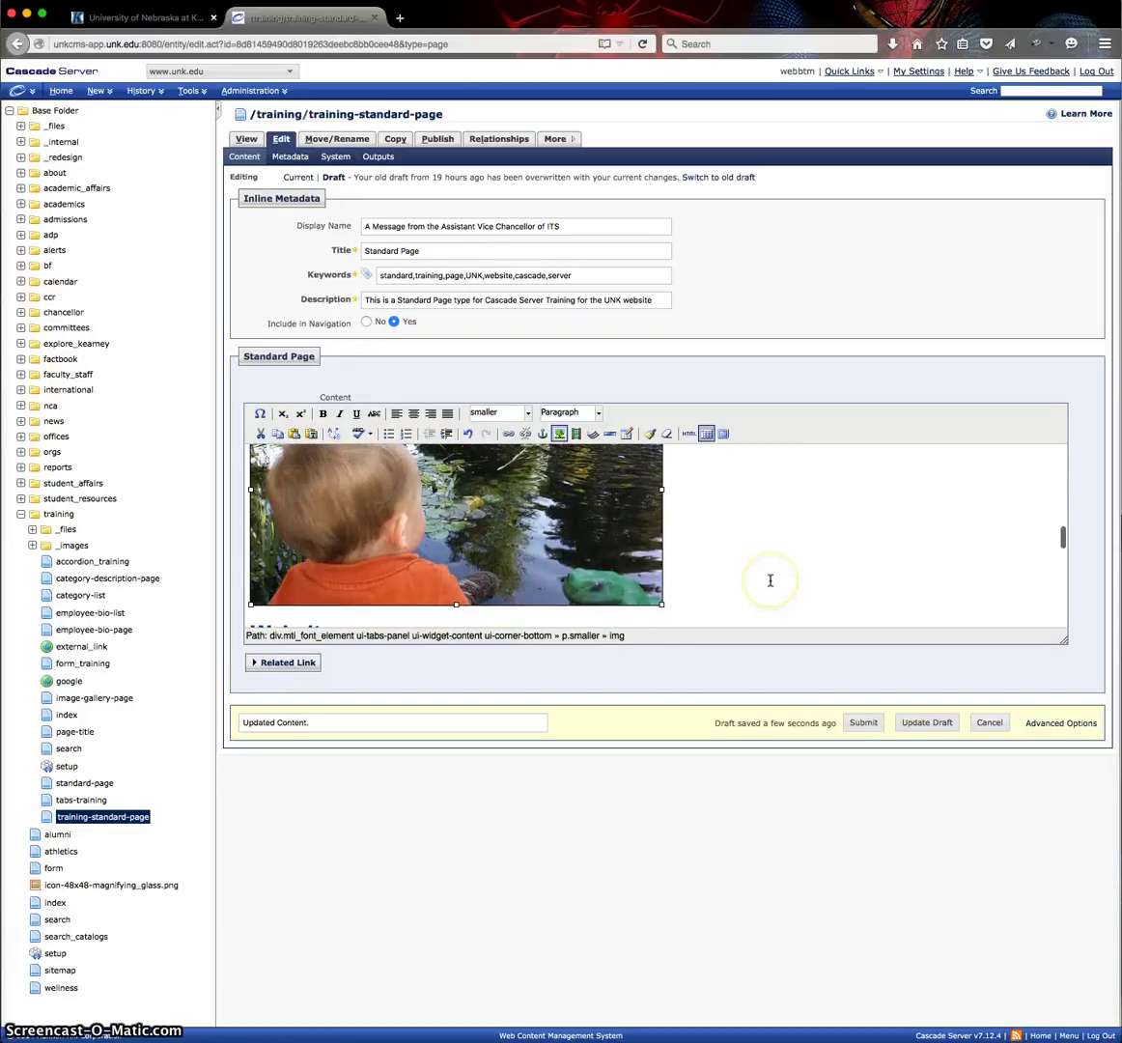
Step: Align the boy's image under Policies to the left with a horizontal spacing of 10 and update it
click(526, 512)
right_click(527, 512)
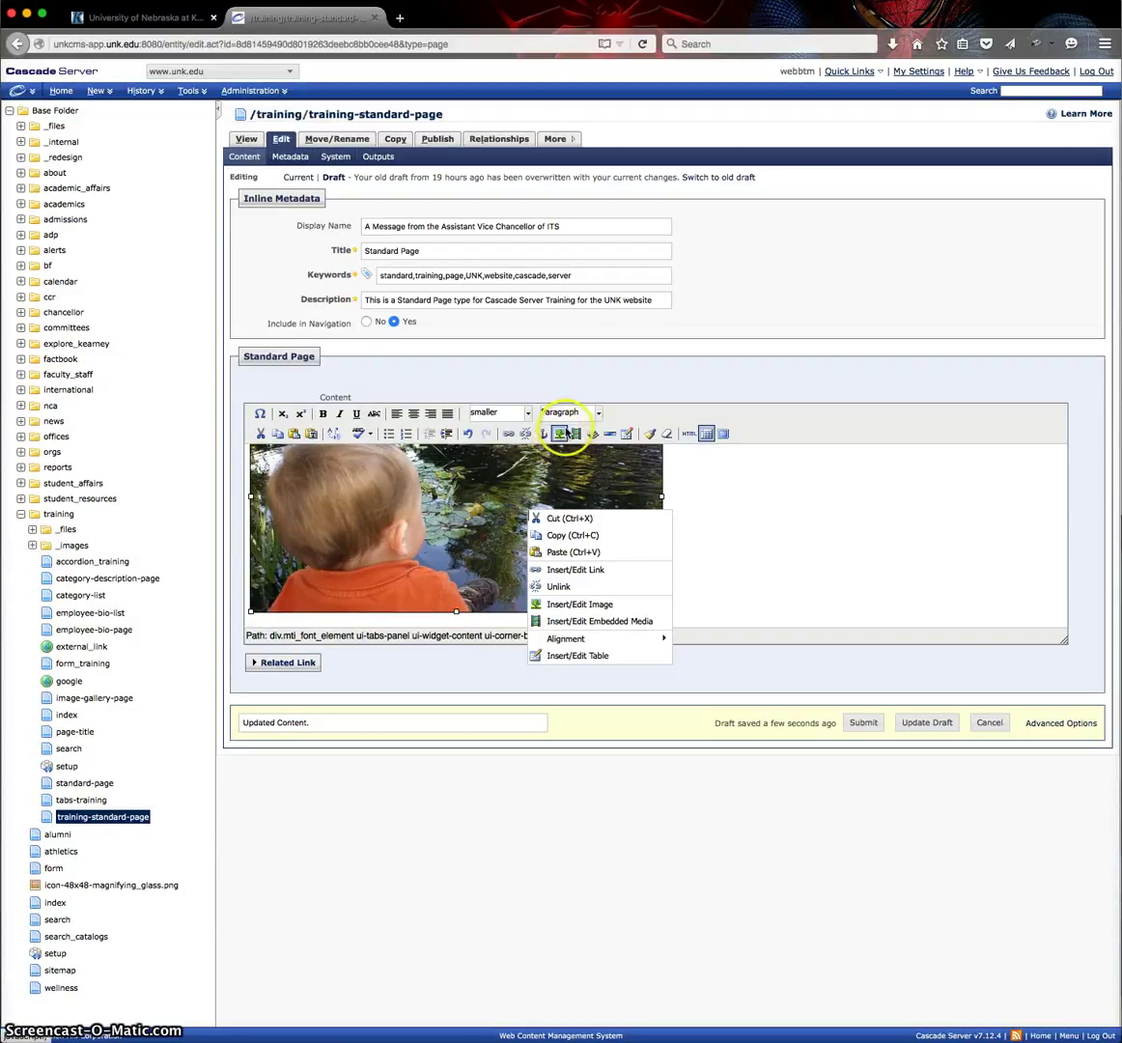
click(556, 605)
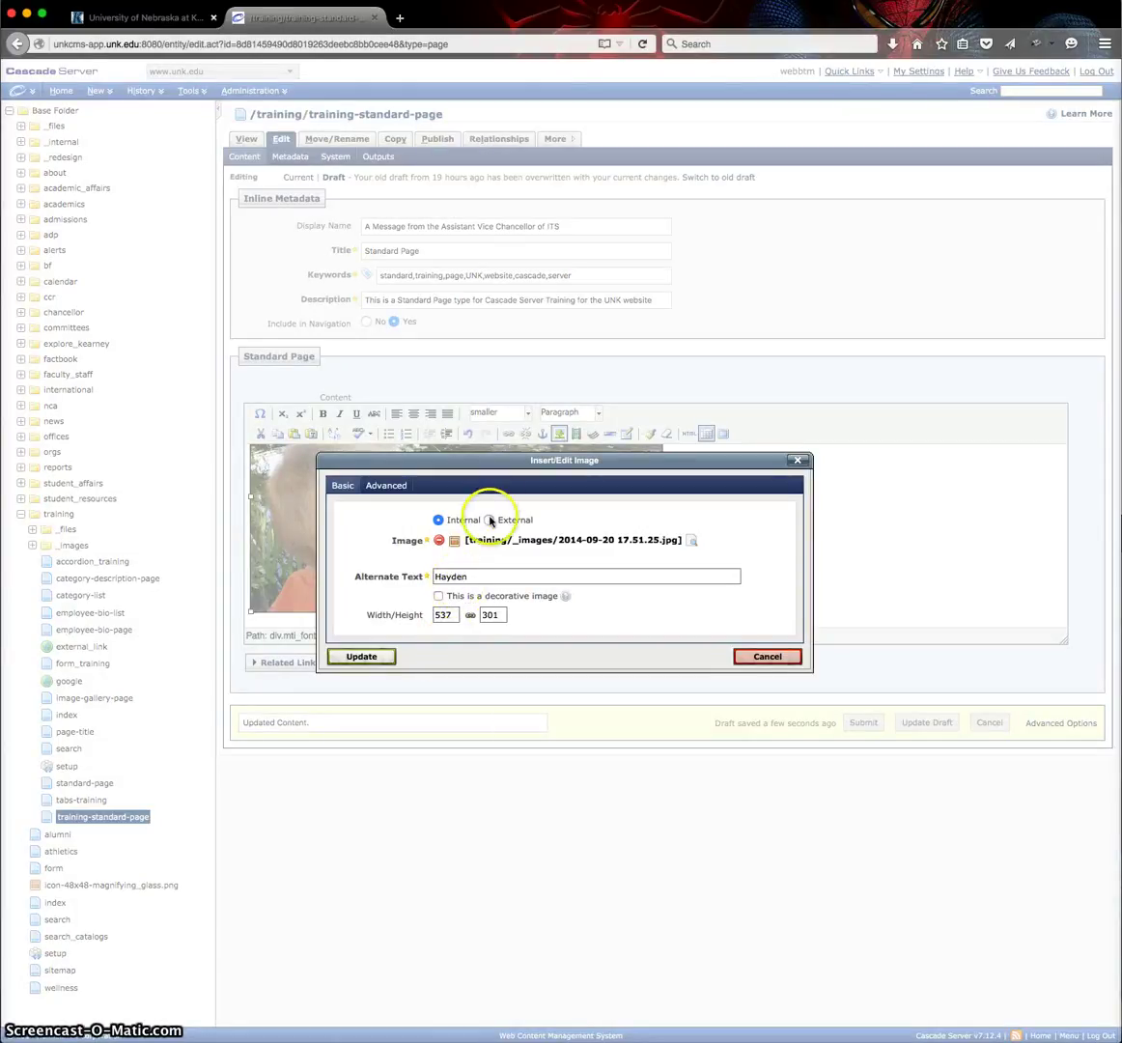
click(384, 489)
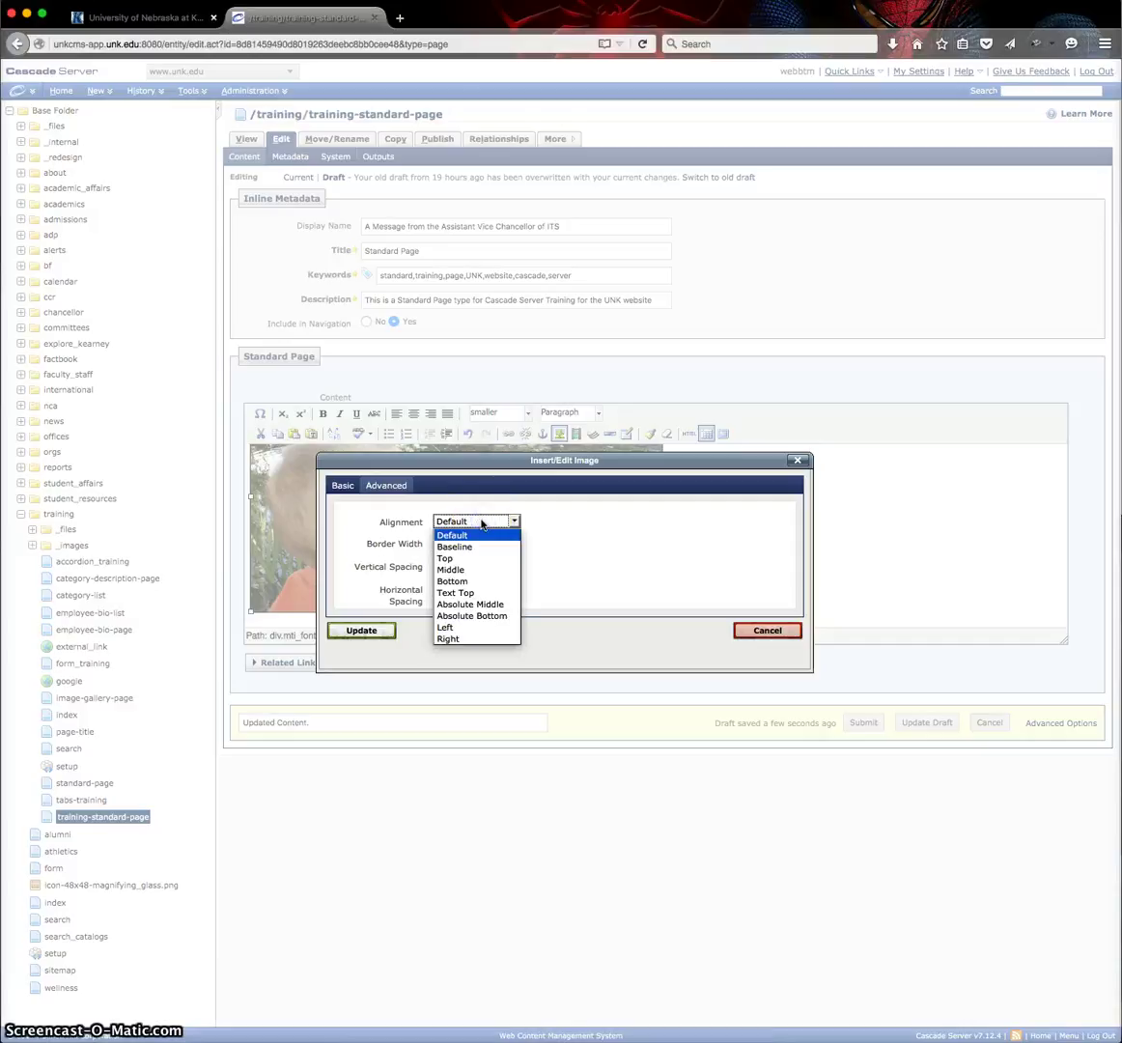
click(458, 626)
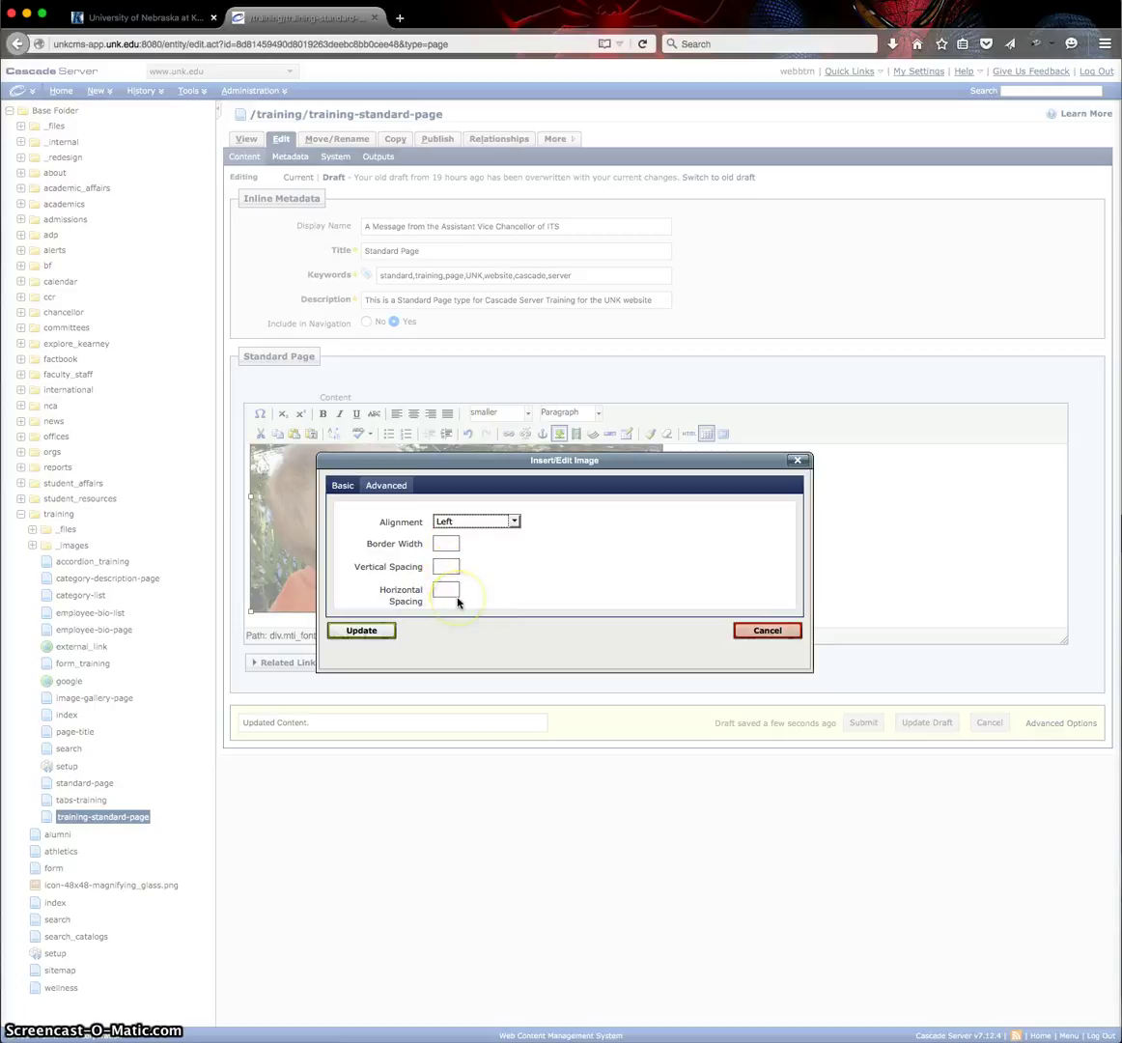
click(450, 591)
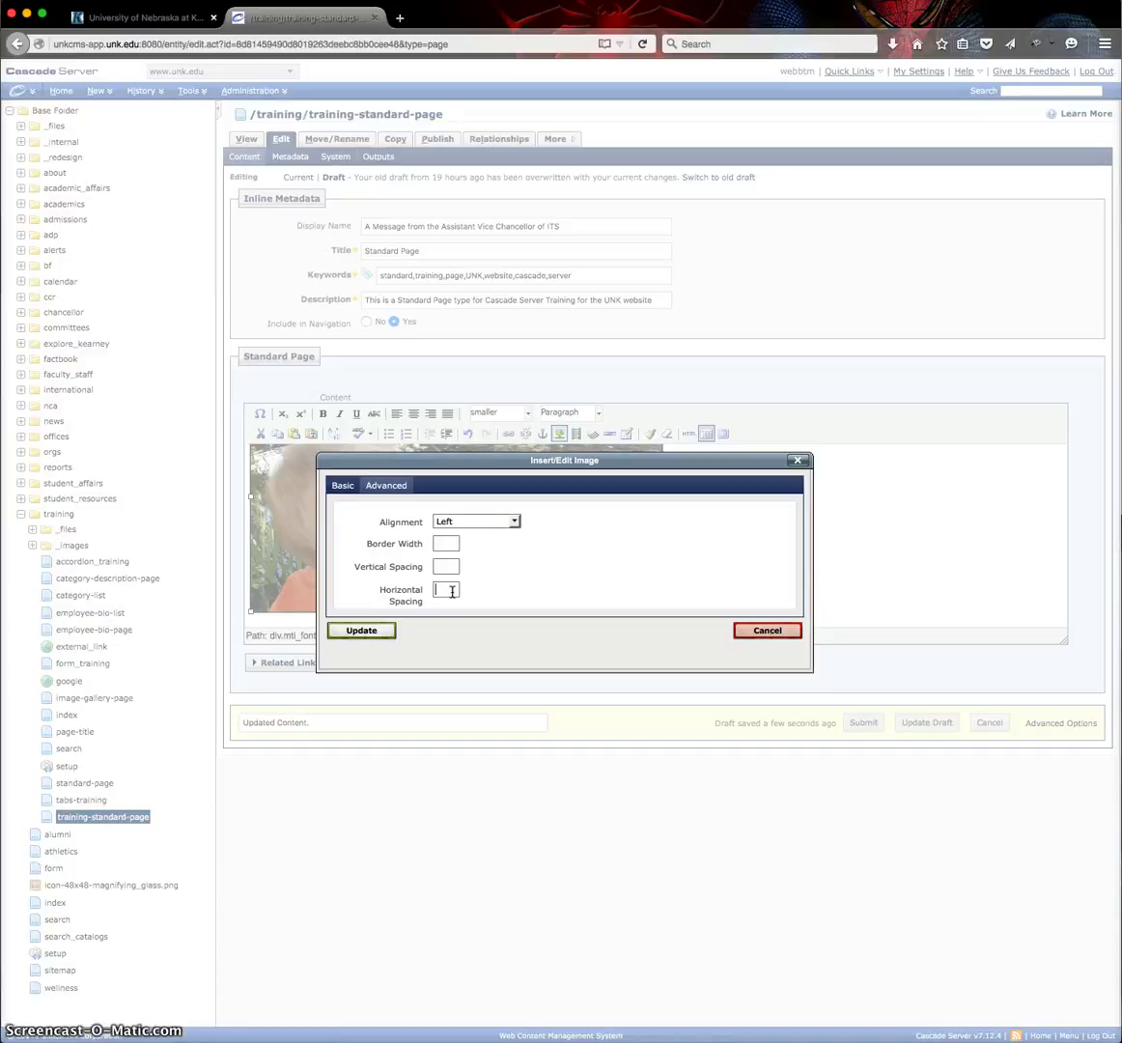
text(10)
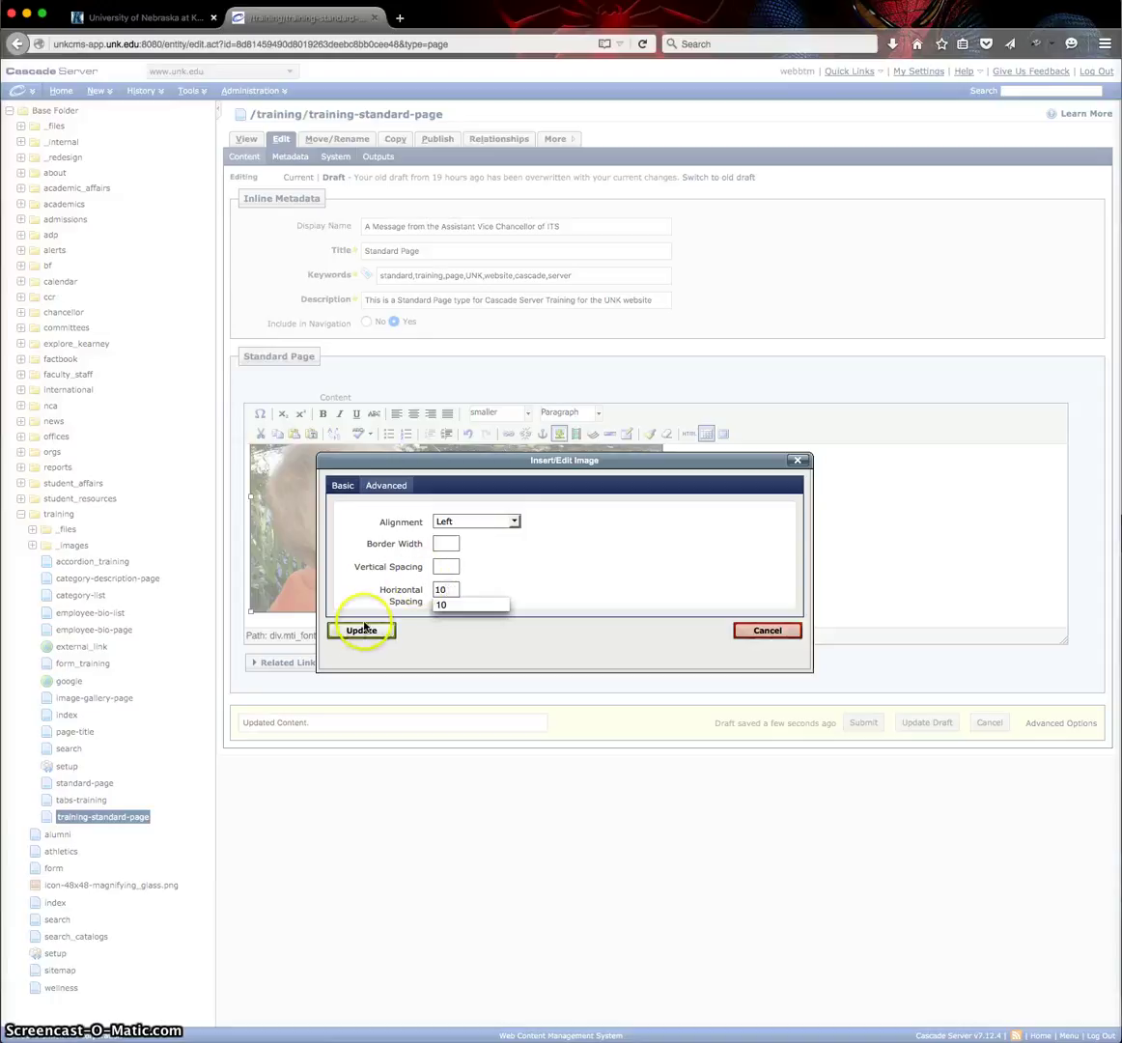
click(362, 629)
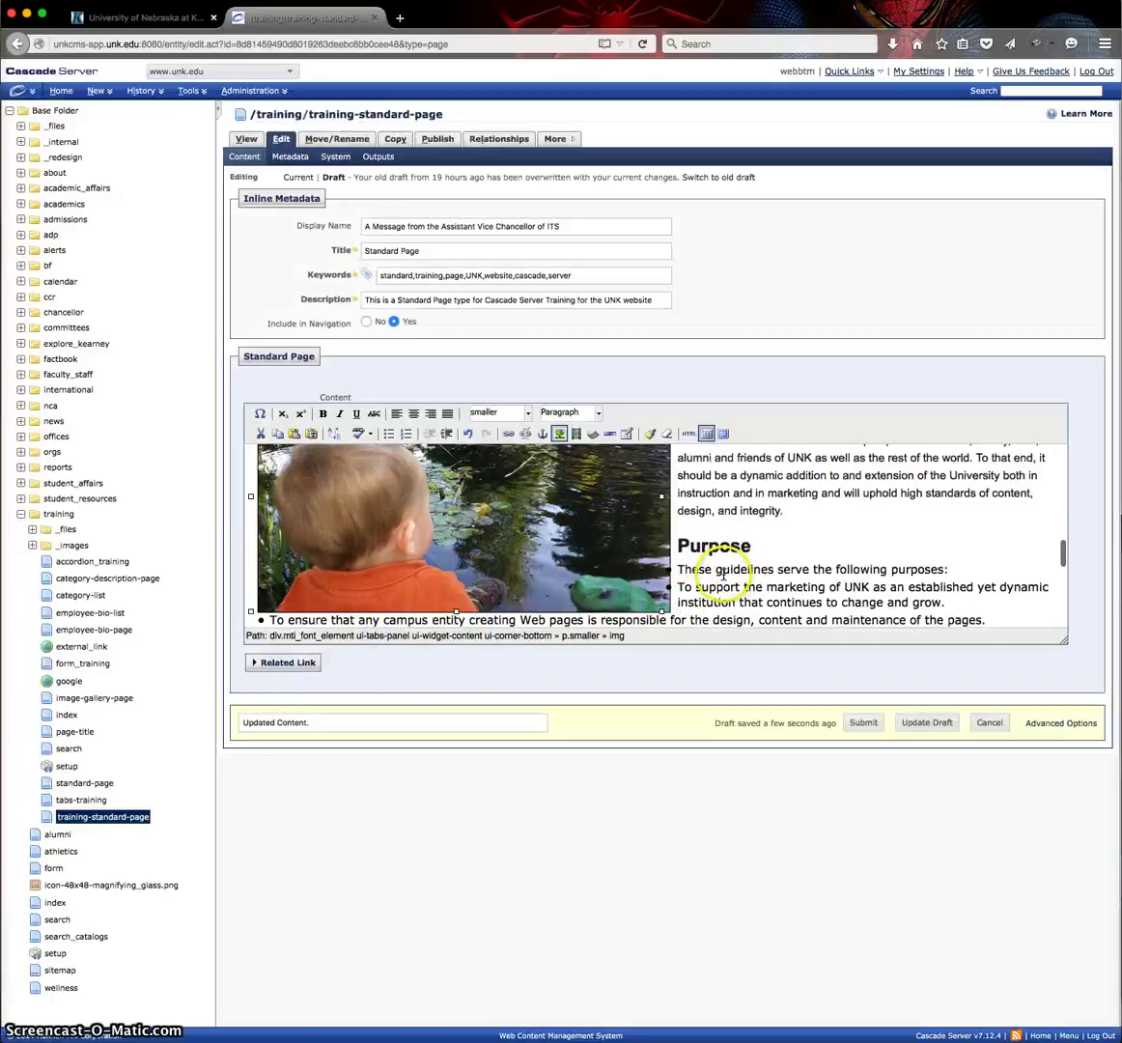
Step: Review how the Policies, Website and Purpose text flows around the left-aligned image, and submit the page's updated content
scroll(710, 560, up, 3)
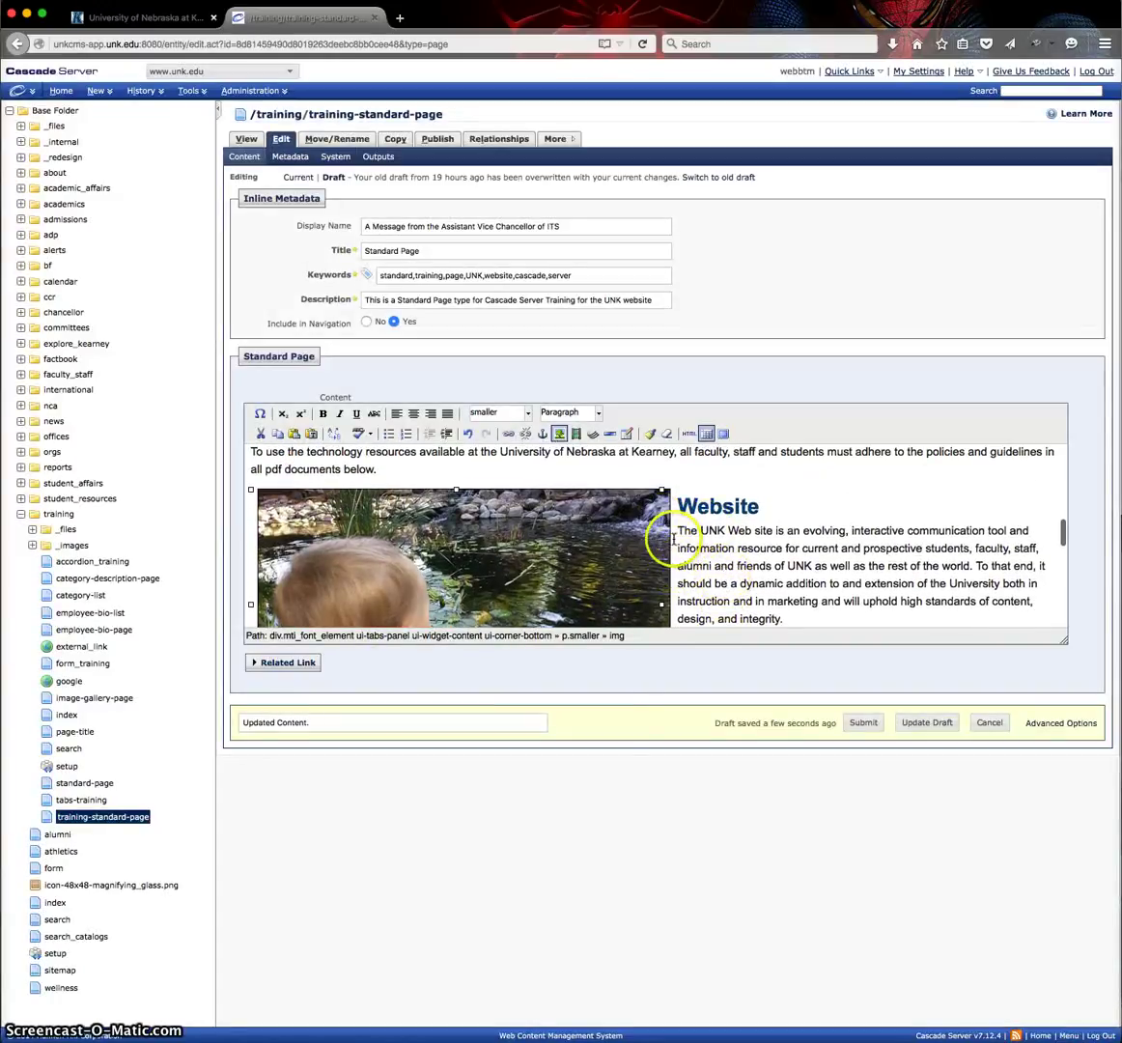
scroll(698, 606, up, 2)
click(693, 599)
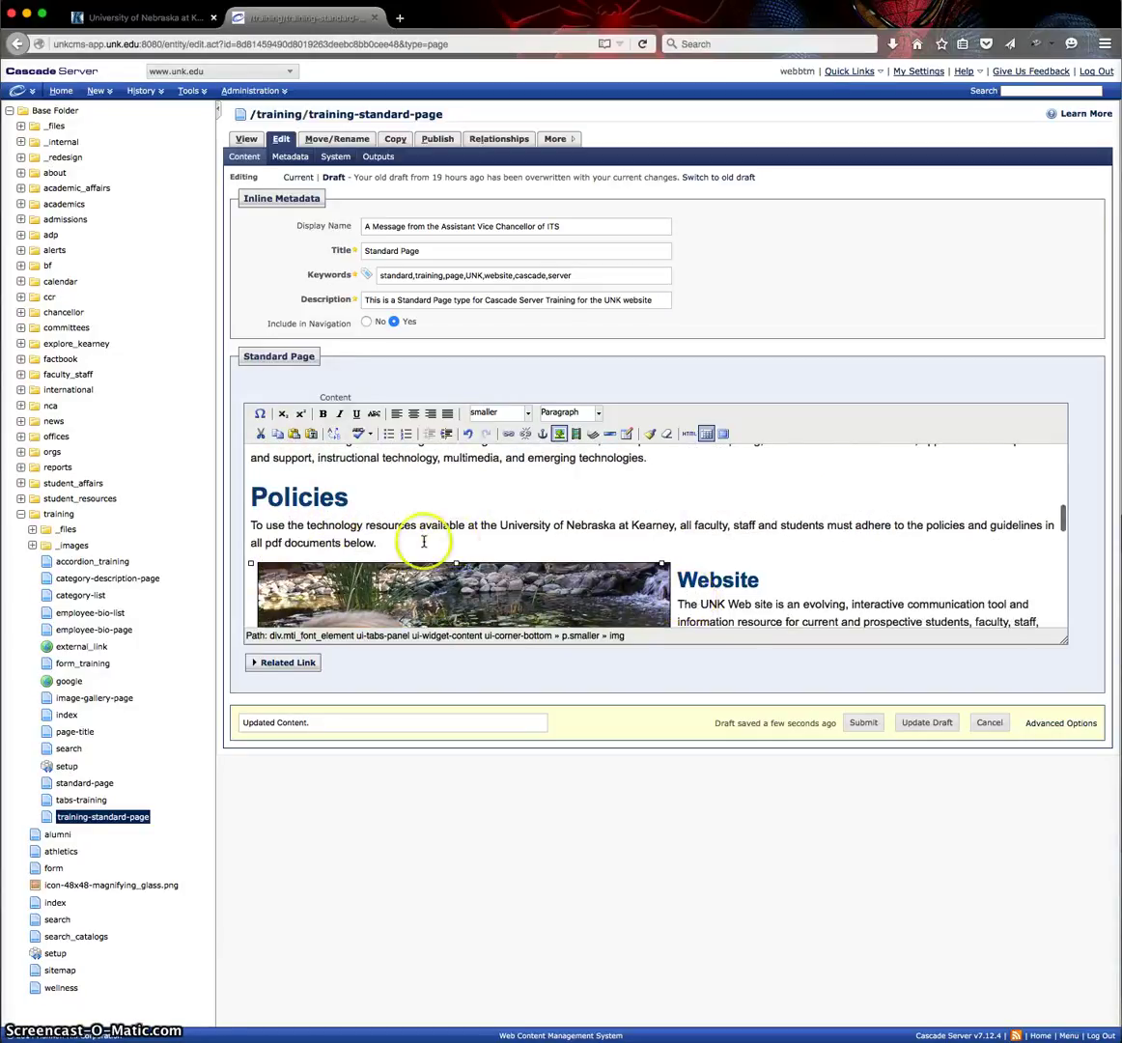
scroll(386, 543, up, 3)
scroll(343, 570, down, 4)
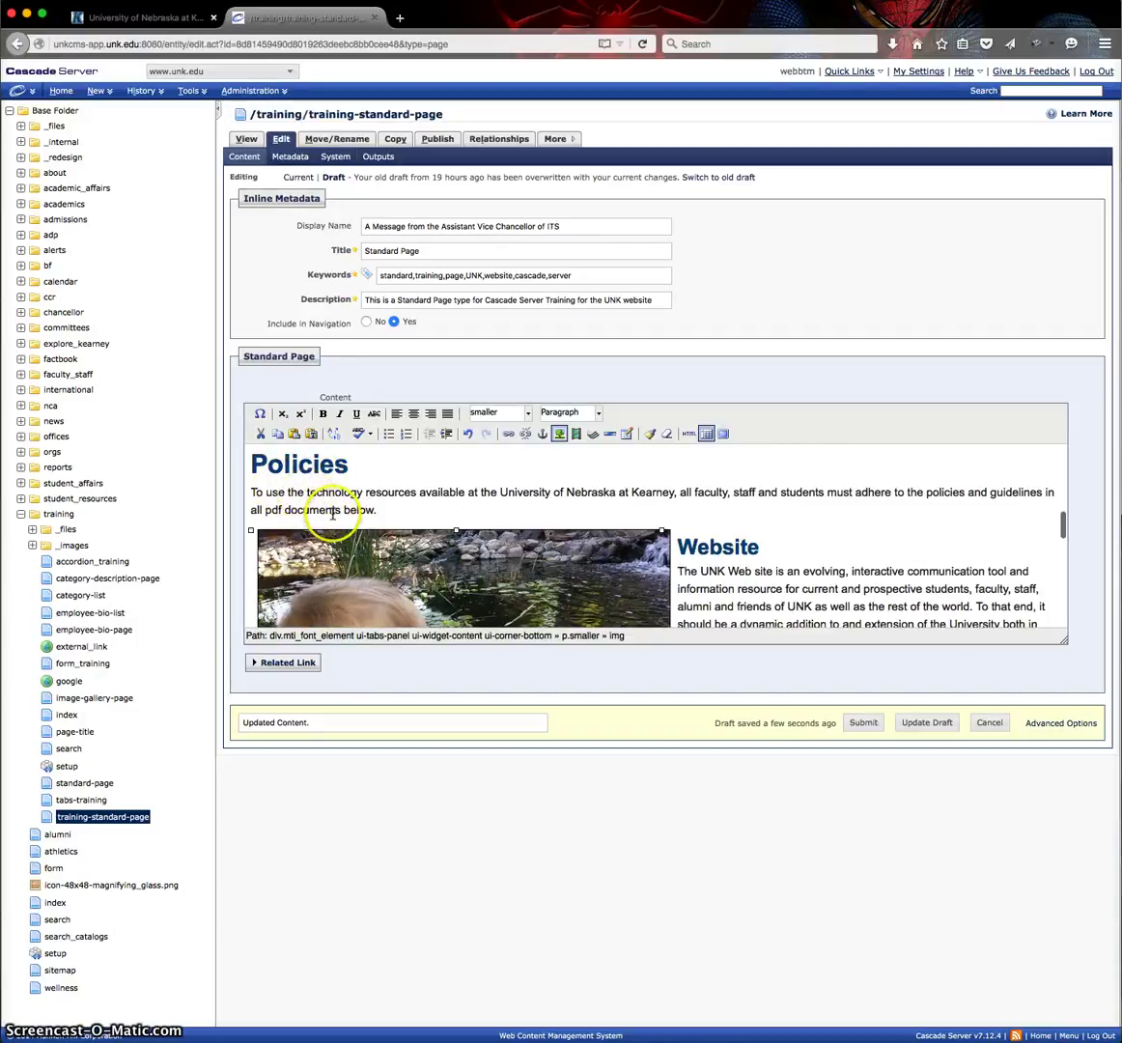
scroll(740, 604, down, 2)
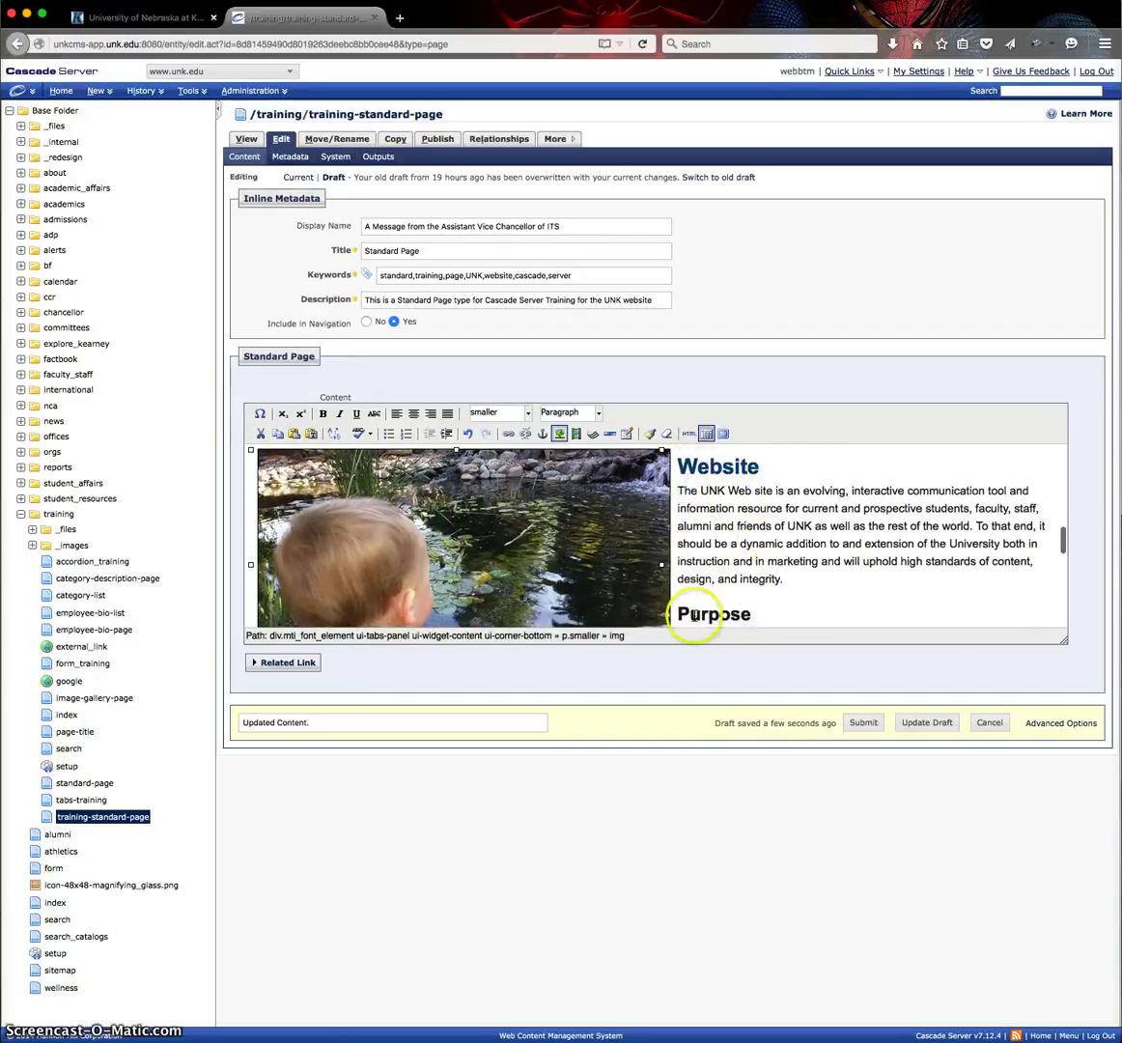
scroll(684, 596, down, 5)
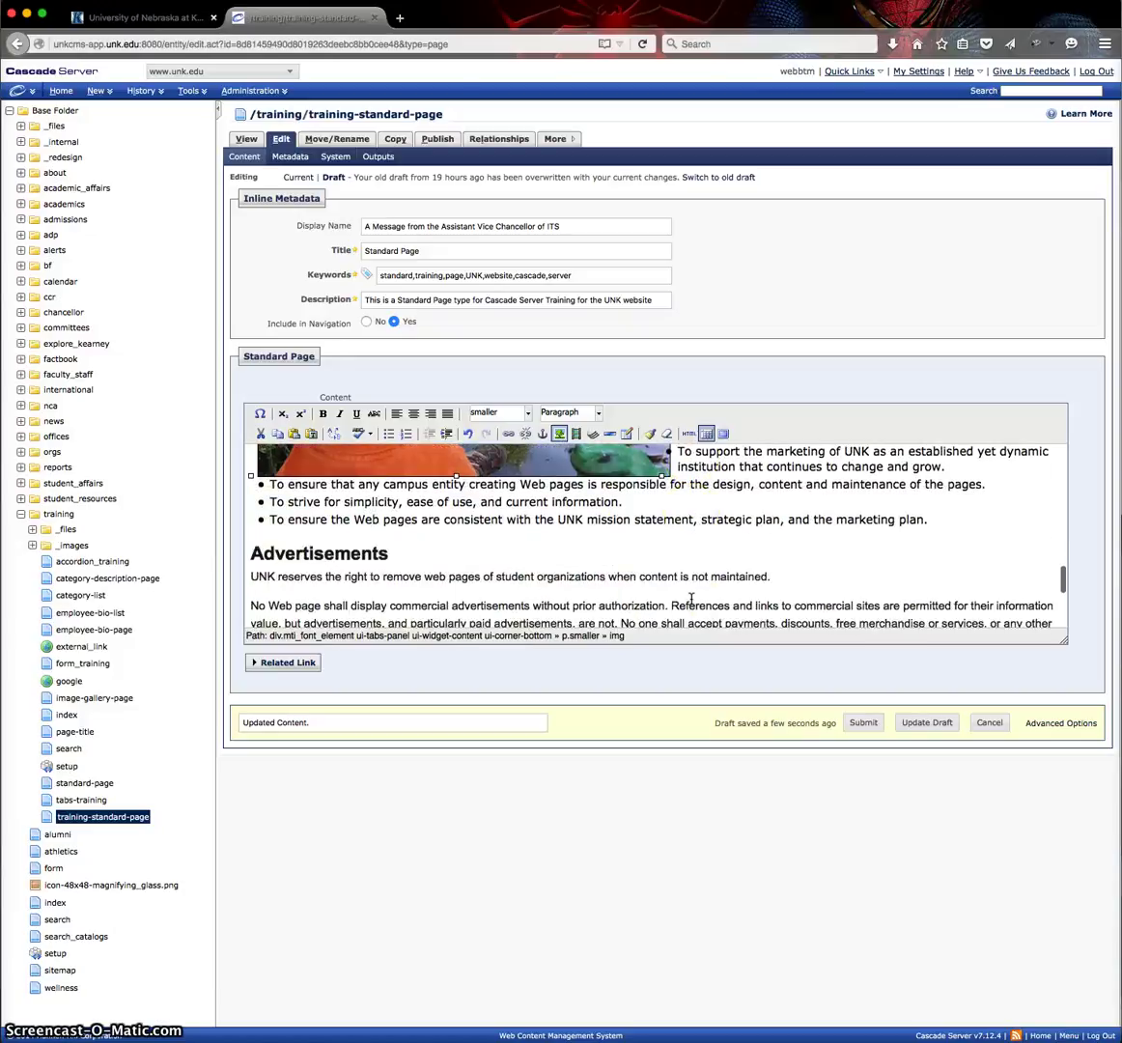
scroll(691, 599, up, 4)
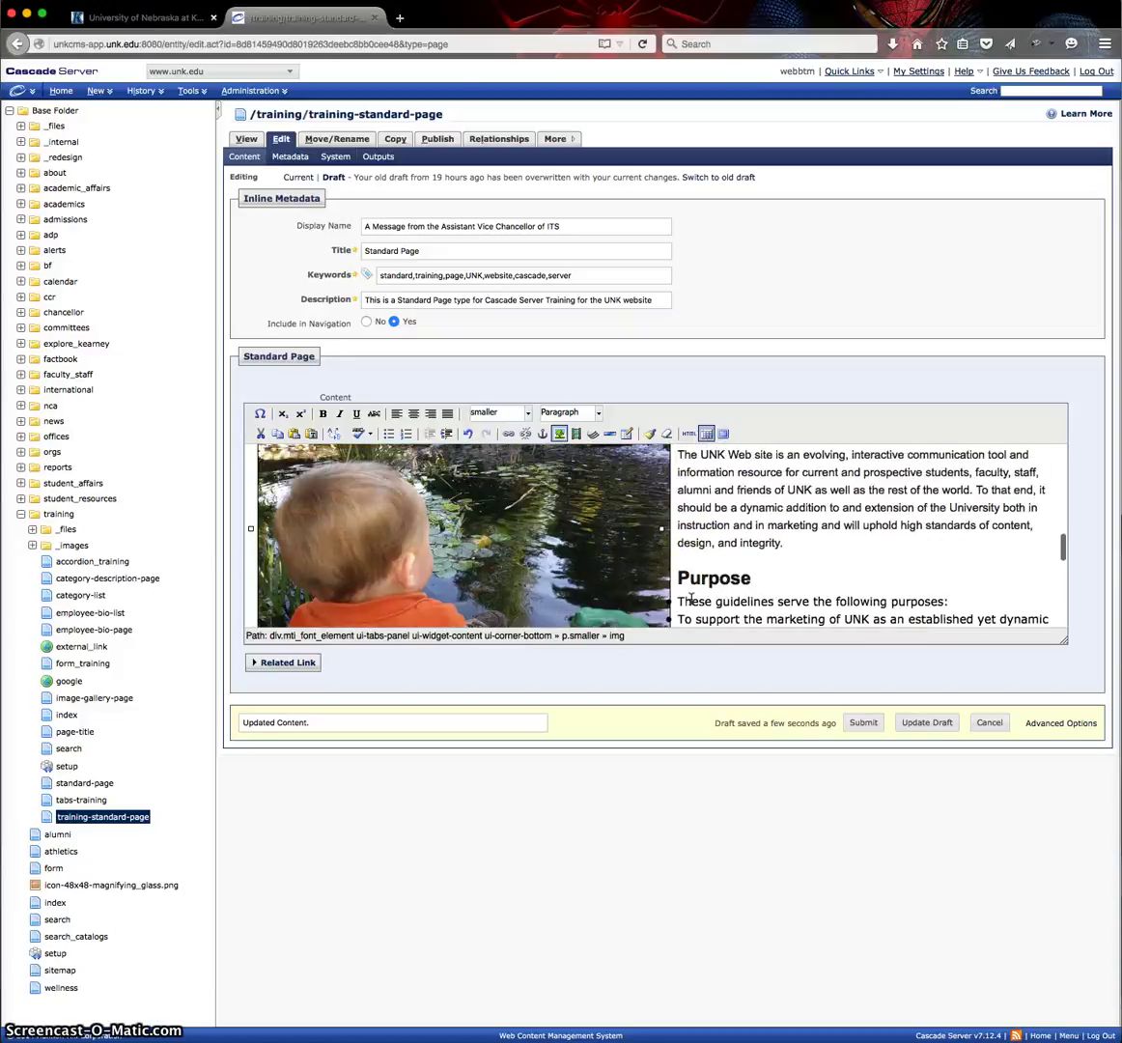
click(855, 723)
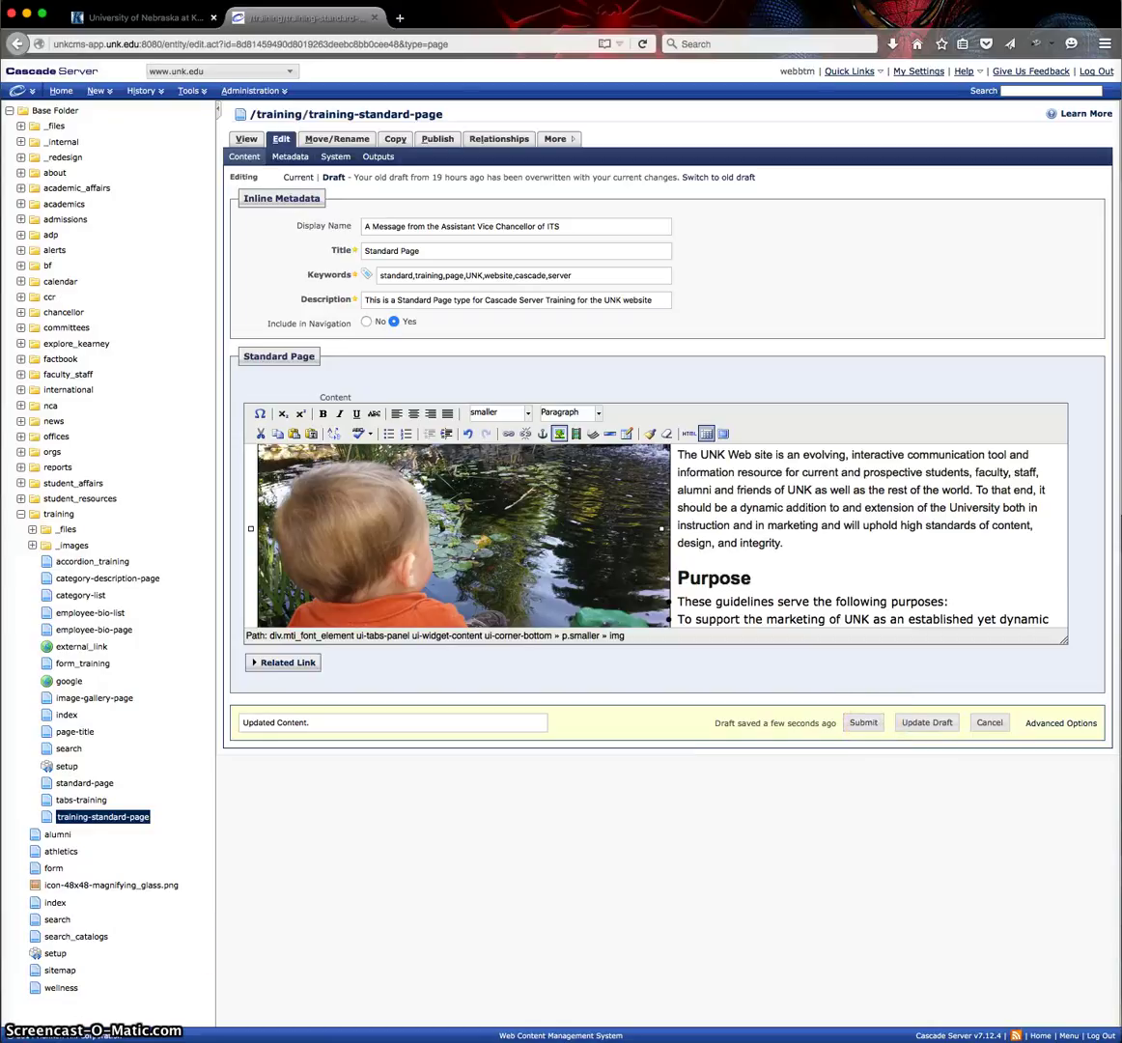